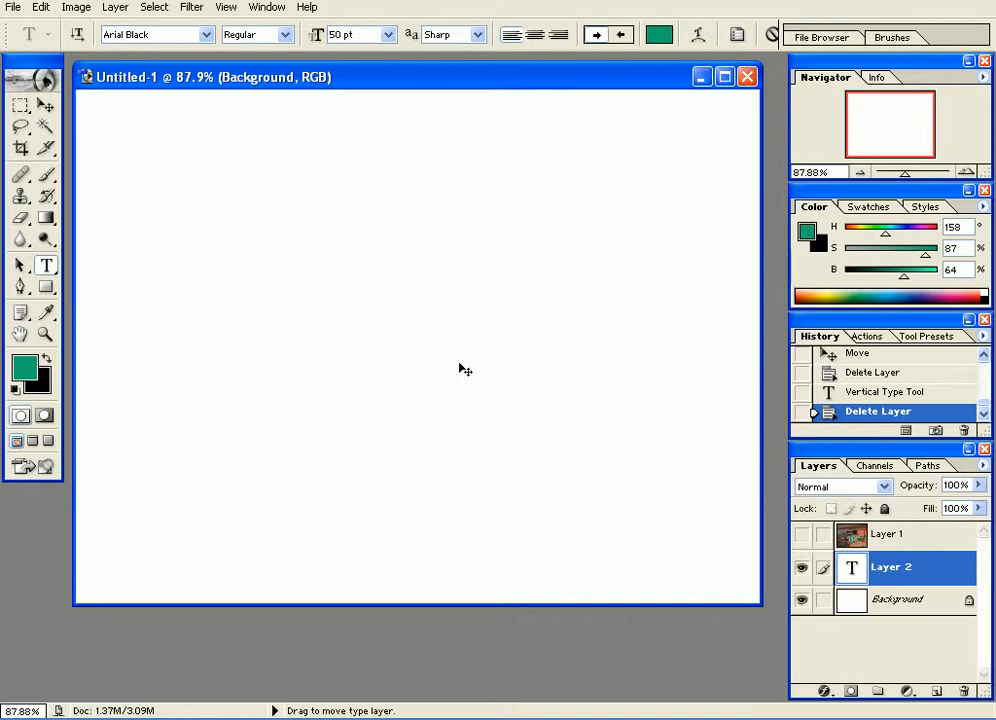
Step: Add the horizontal text PHOTOSHOP to the canvas and delete its text layer
{"action": "type", "text": "PHOR"}
{"action": "key", "text": "BackSpace"}
{"action": "type", "text": "T"}
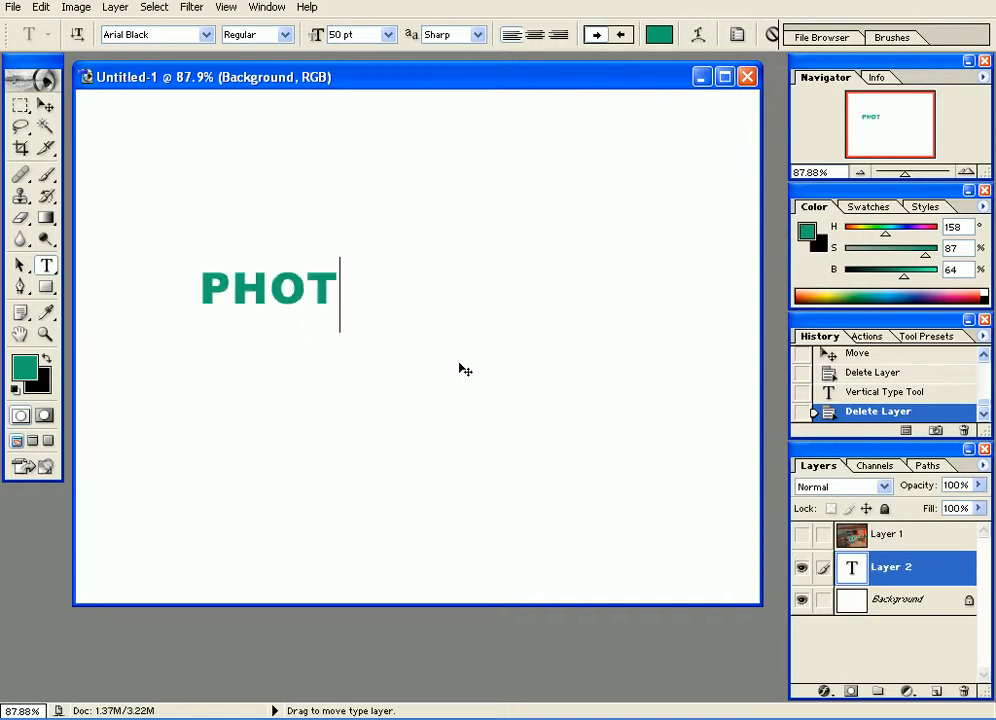
{"action": "type", "text": "OSHOP"}
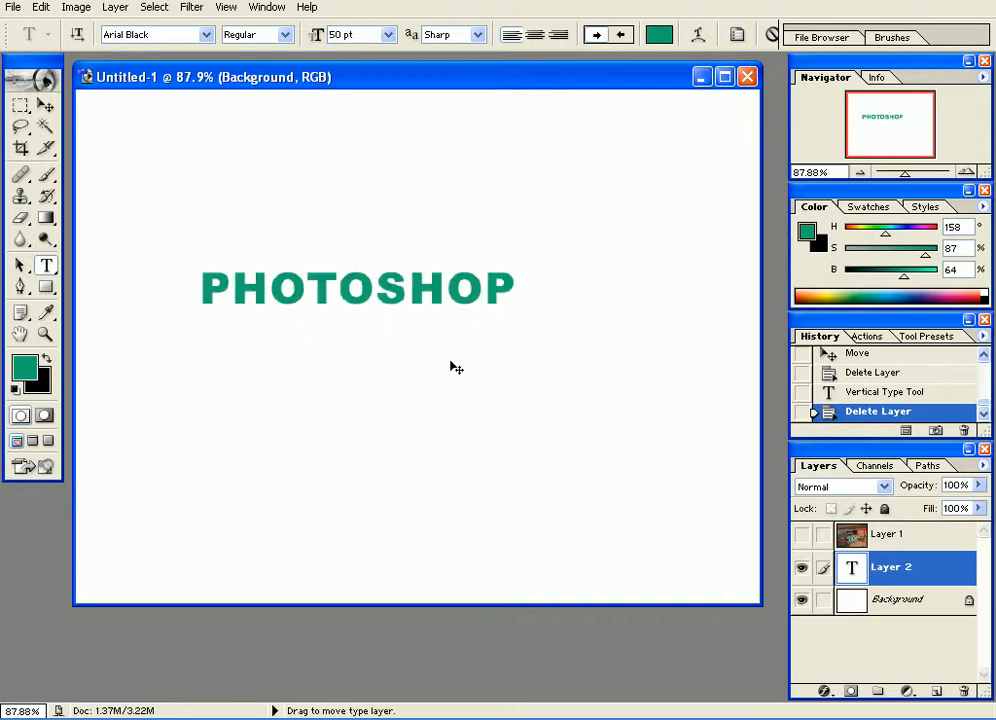
{"action": "left_click", "coordinate": [45, 106]}
{"action": "left_click_drag", "start_coordinate": [862, 576], "coordinate": [965, 690]}
Step: Create a selection shaped like the word PHOTOSHOP with the Horizontal Type Mask Tool on the Background layer
{"action": "left_click", "coordinate": [46, 266]}
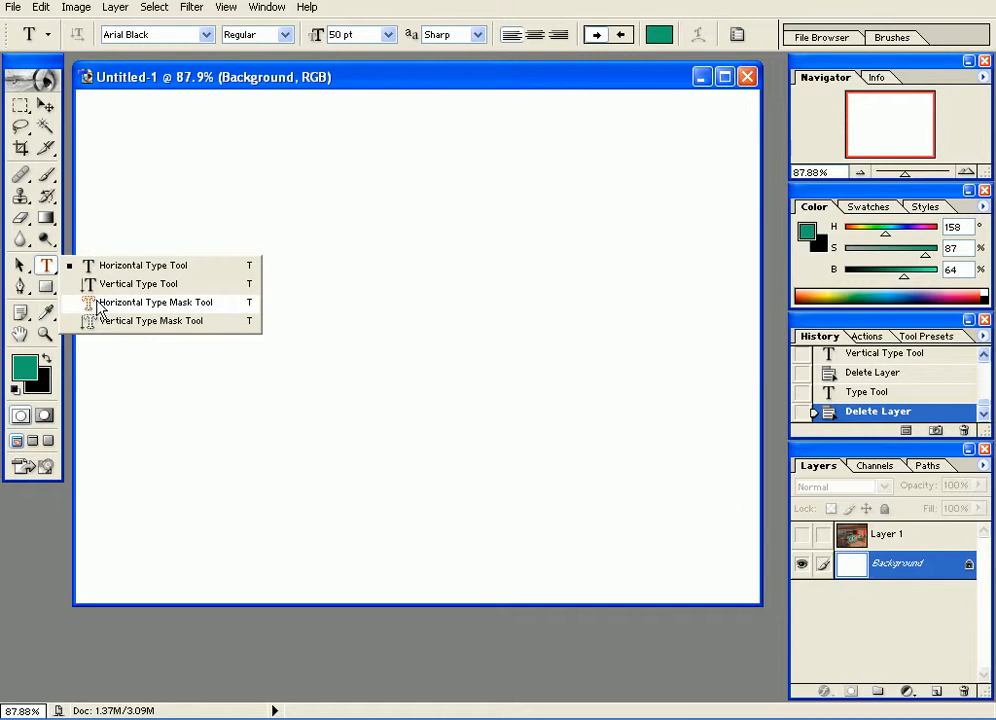
{"action": "left_click", "coordinate": [131, 303]}
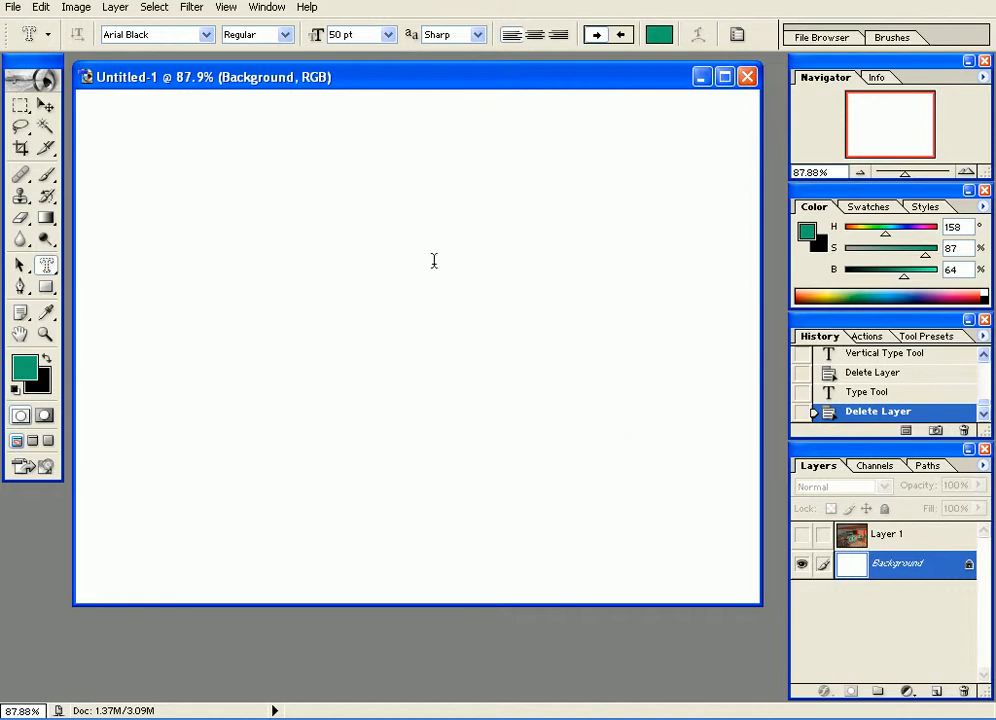
{"action": "left_click", "coordinate": [188, 321]}
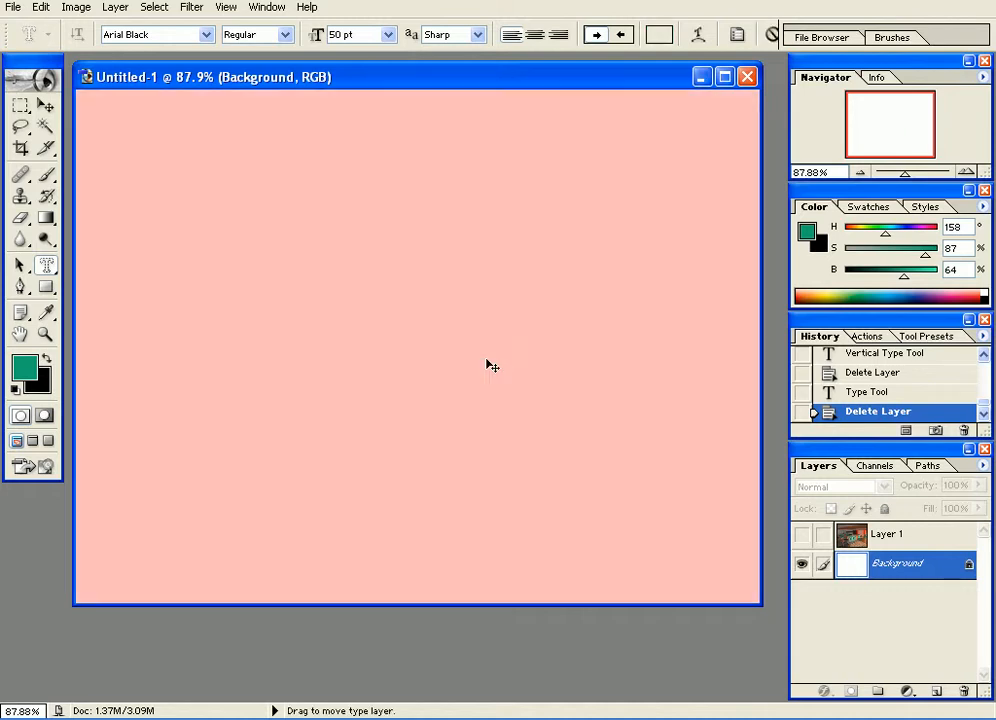
{"action": "type", "text": "PHO"}
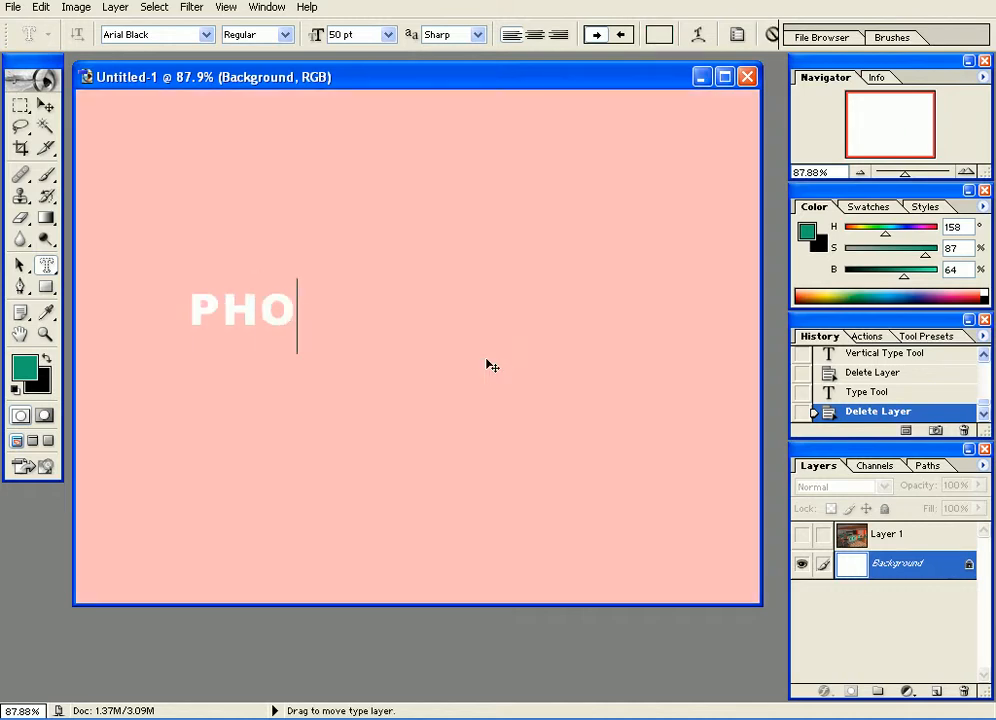
{"action": "type", "text": "TOSHOP"}
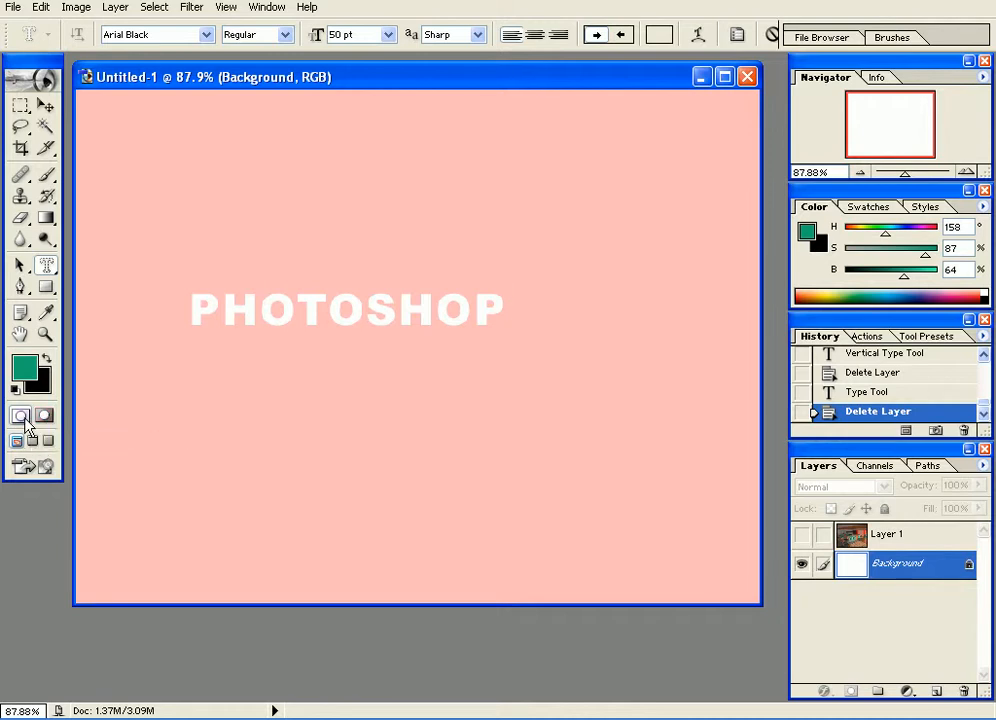
{"action": "left_click", "coordinate": [53, 106]}
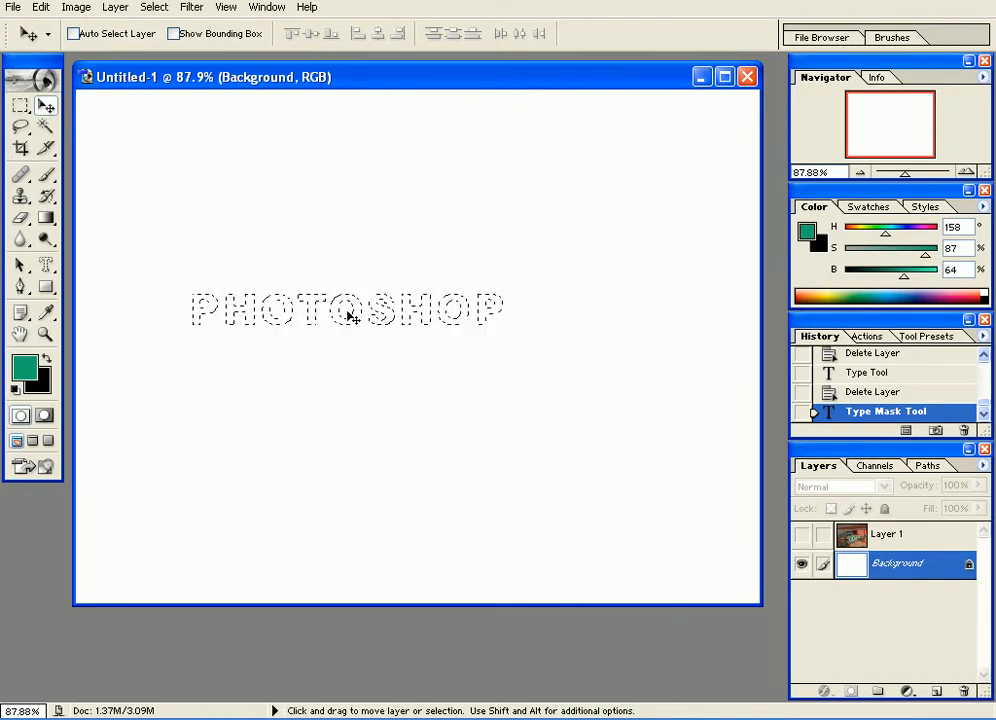
Step: Try to move the PHOTOSHOP selection's pixels on the Background layer and undo the move
{"action": "left_click_drag", "start_coordinate": [333, 313], "coordinate": [404, 252]}
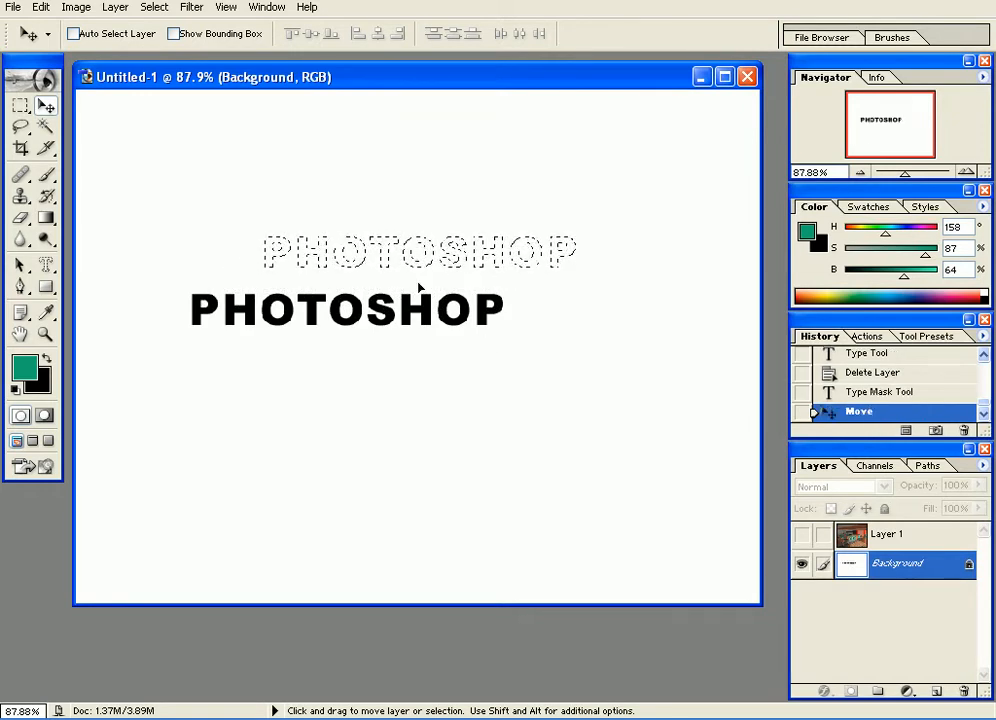
{"action": "key", "text": "ctrl+z"}
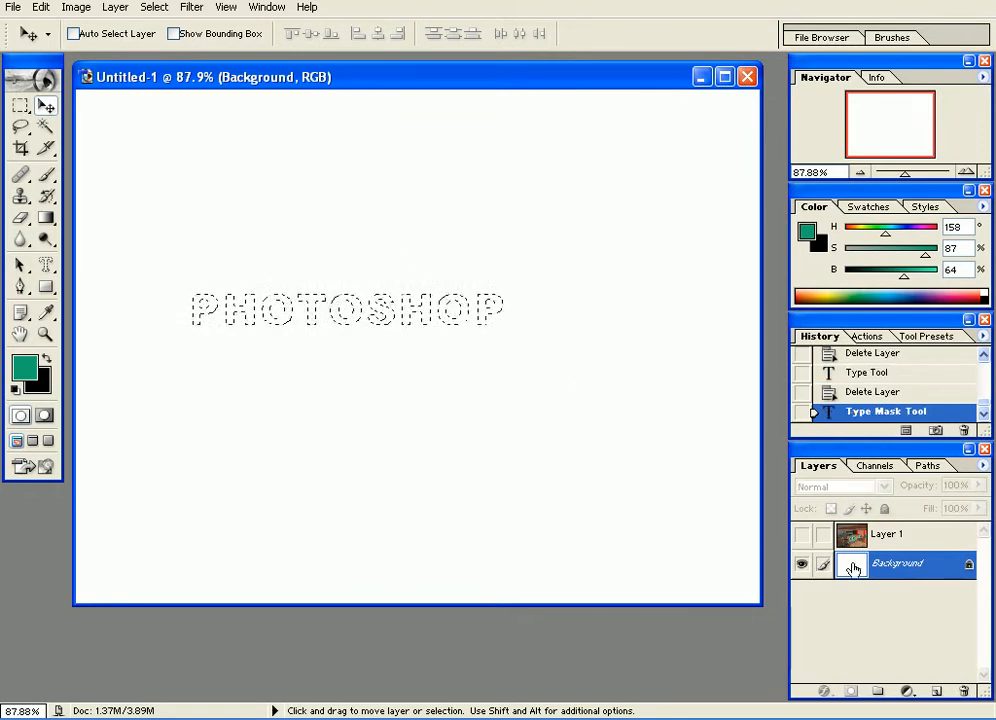
Step: Create a new layer and reposition the PHOTOSHOP selection outline near the canvas centre
{"action": "left_click", "coordinate": [936, 690]}
{"action": "left_click_drag", "start_coordinate": [452, 313], "coordinate": [545, 316]}
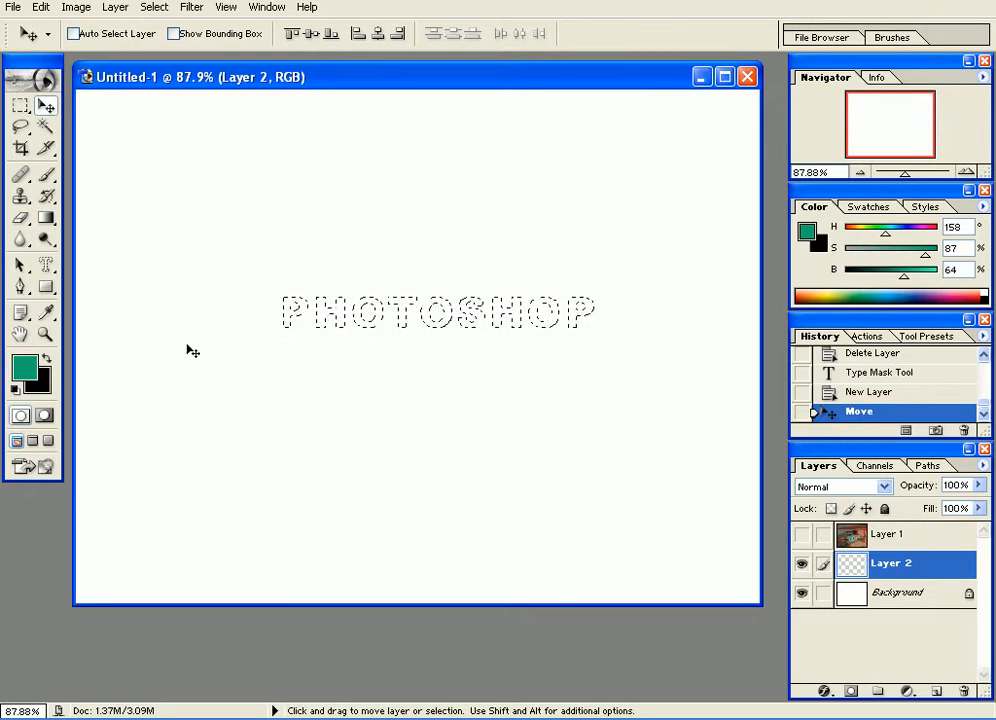
{"action": "left_click", "coordinate": [21, 105]}
{"action": "left_click_drag", "start_coordinate": [287, 324], "coordinate": [253, 327]}
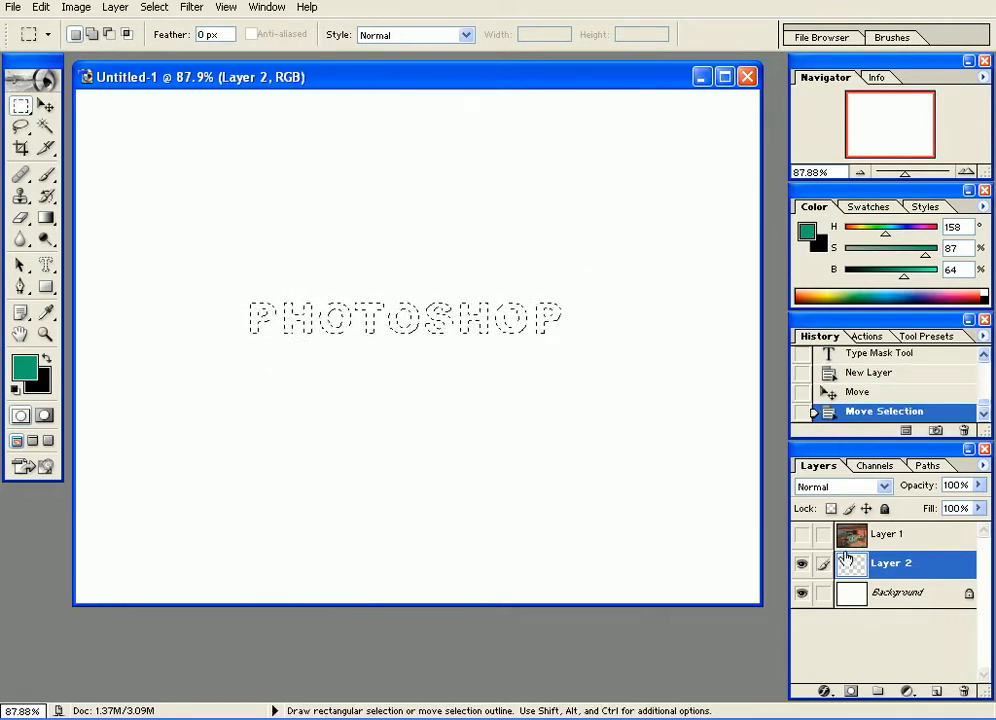
Step: Show Layer 1 and mask its café image with the PHOTOSHOP selection moved over the floor area
{"action": "left_click", "coordinate": [801, 534]}
{"action": "left_click", "coordinate": [851, 537]}
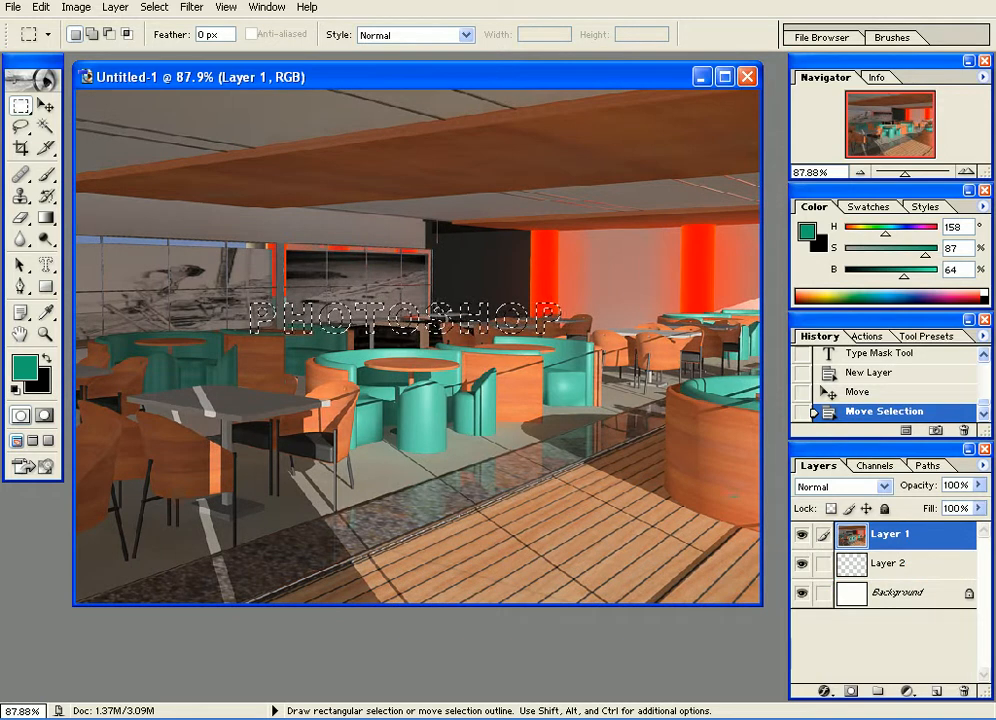
{"action": "left_click_drag", "start_coordinate": [371, 327], "coordinate": [476, 476]}
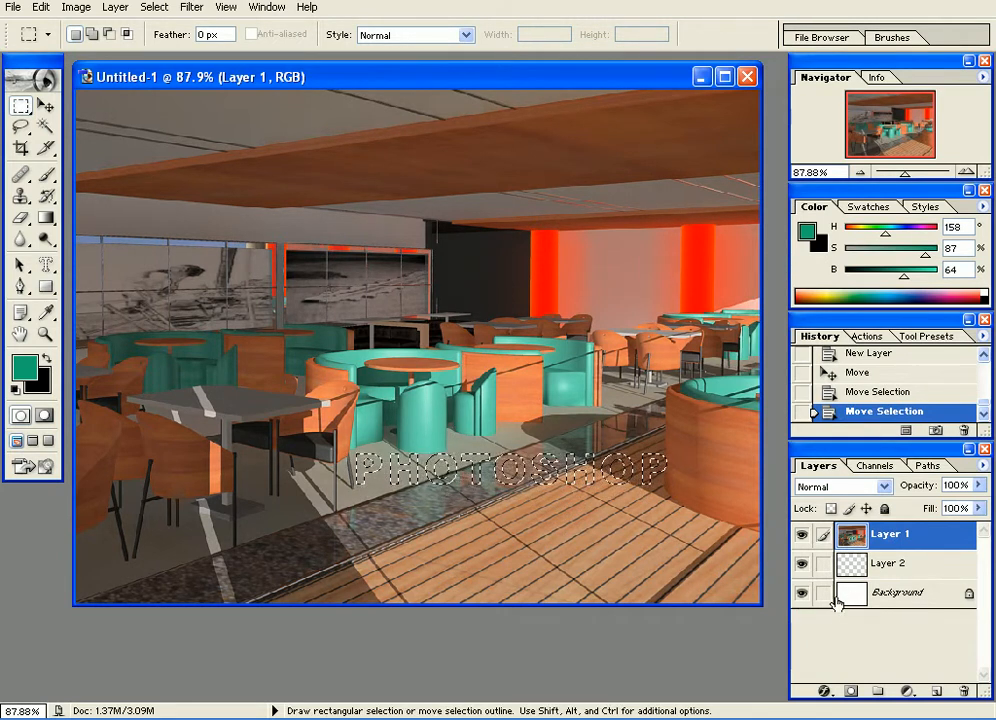
{"action": "left_click", "coordinate": [848, 692]}
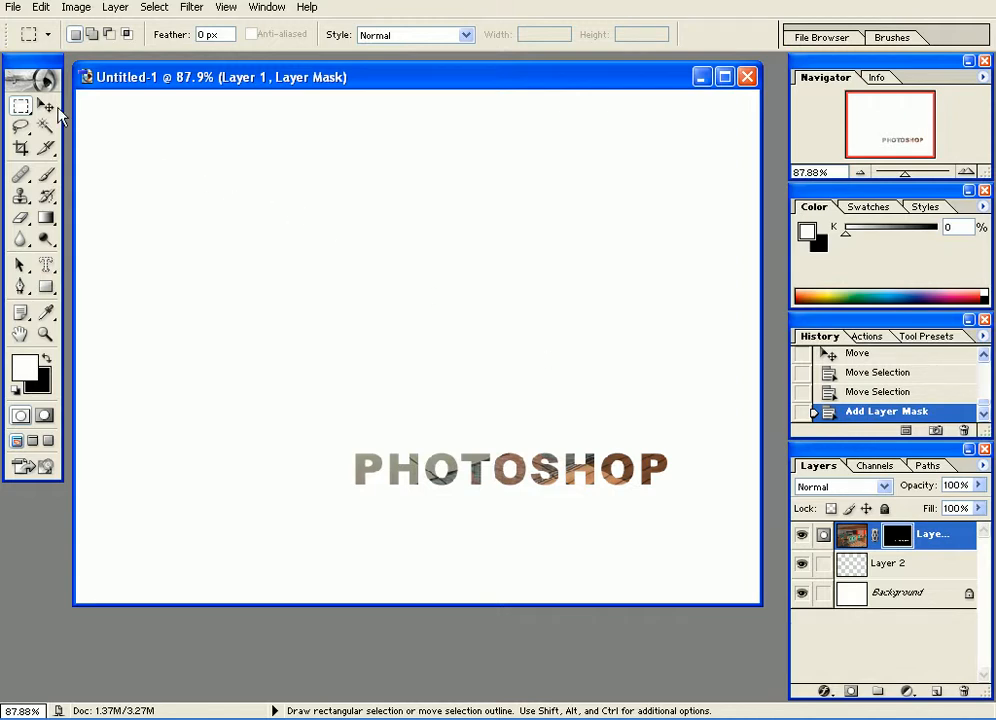
Step: Try to move the masked Layer 1 together with its linked mask and undo the move
{"action": "key", "text": "v"}
{"action": "left_click_drag", "start_coordinate": [571, 487], "coordinate": [491, 384]}
{"action": "key", "text": "ctrl+z"}
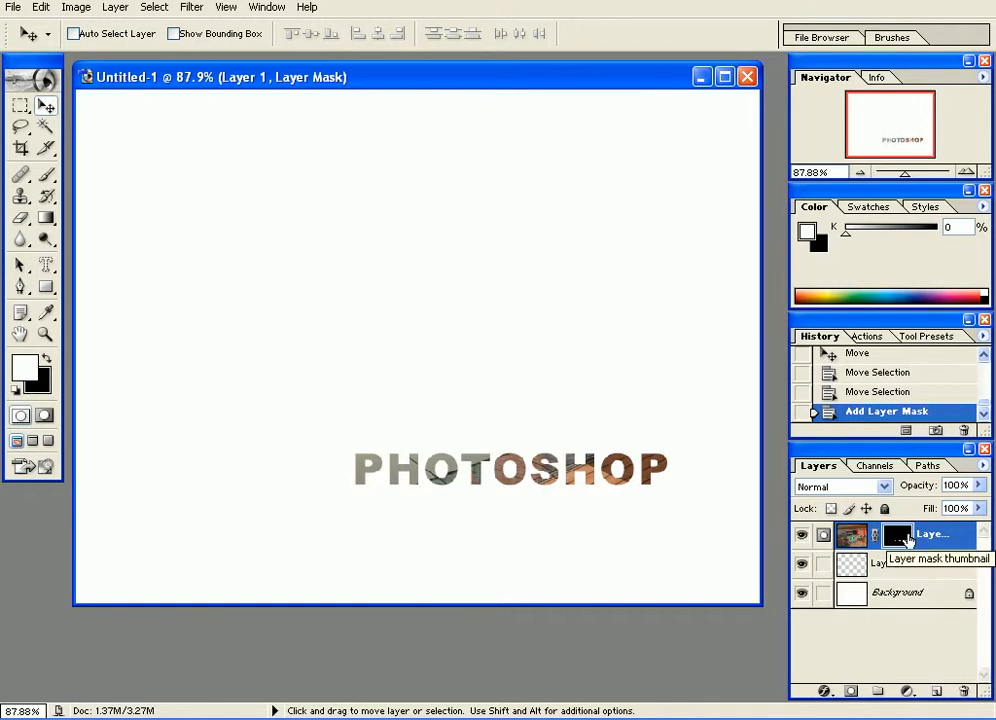
Step: Display Layer 1's mask alone, move its PHOTOSHOP lettering to the canvas centre, and return to the normal image view
{"action": "left_click", "coordinate": [899, 541], "text": "alt"}
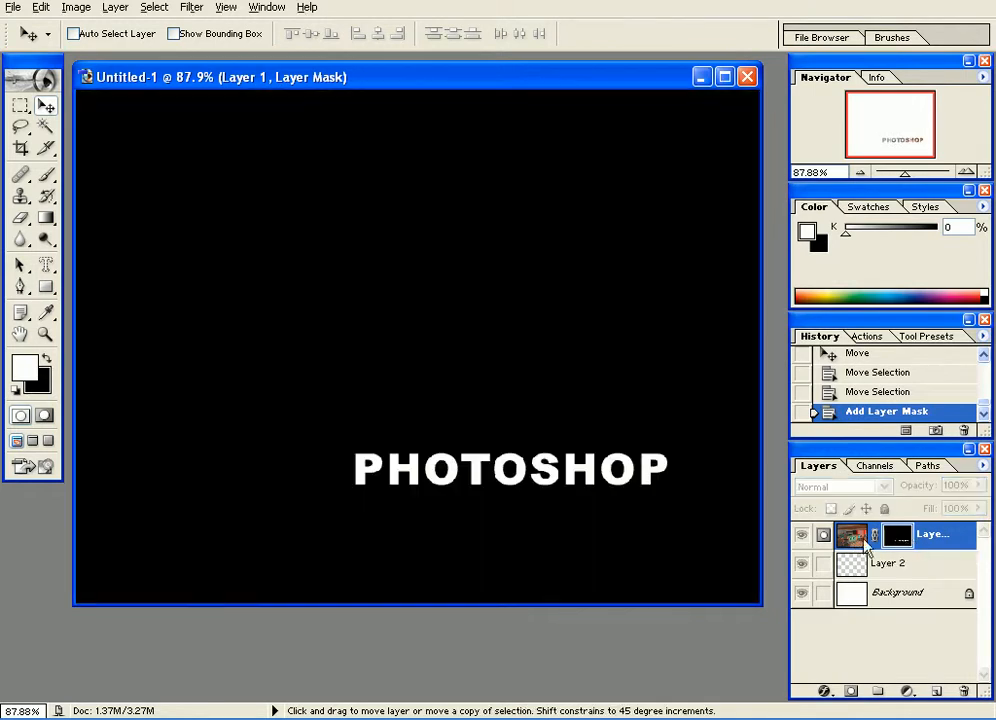
{"action": "left_click", "coordinate": [21, 105]}
{"action": "left_click_drag", "start_coordinate": [293, 398], "coordinate": [682, 529]}
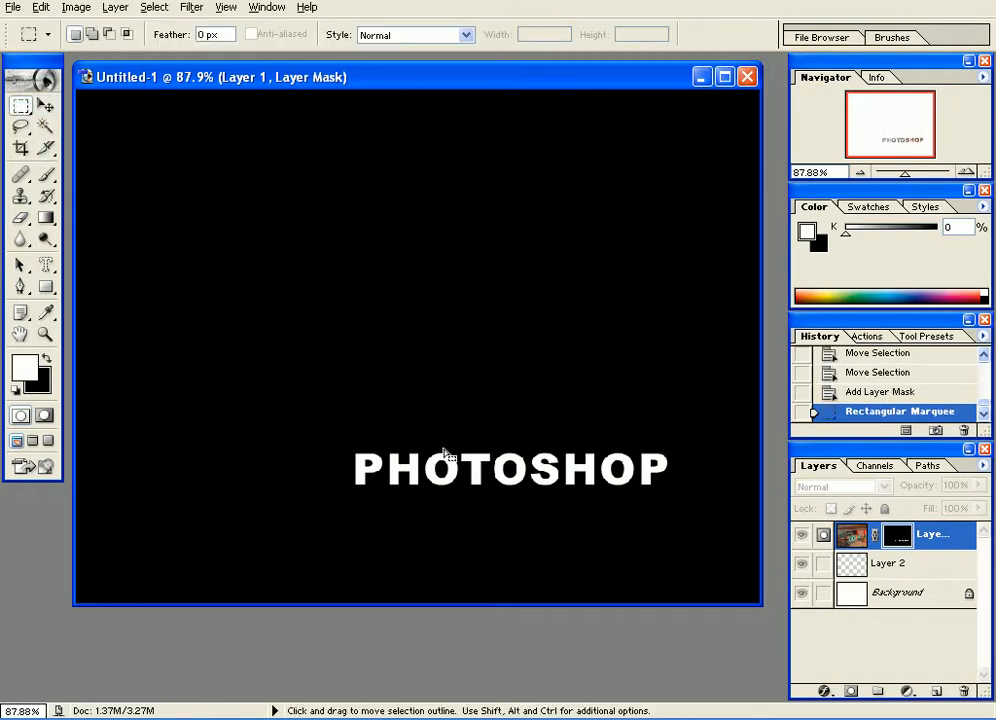
{"action": "left_click", "coordinate": [45, 105]}
{"action": "left_click_drag", "start_coordinate": [441, 480], "coordinate": [373, 346]}
{"action": "key", "text": "ctrl+d"}
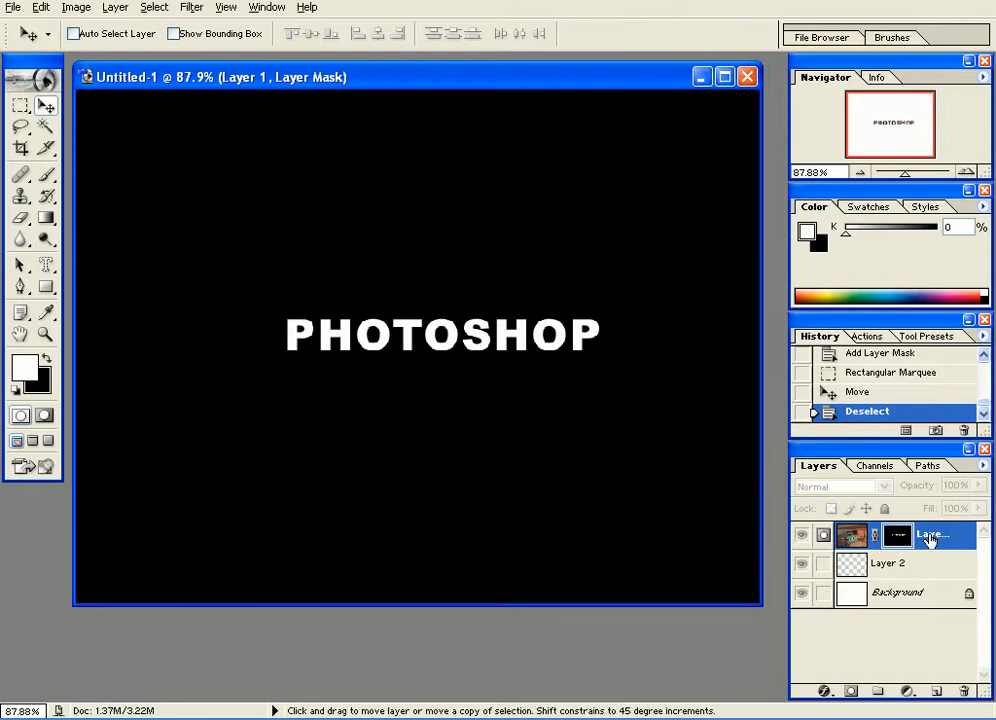
{"action": "left_click", "coordinate": [893, 538], "text": "alt"}
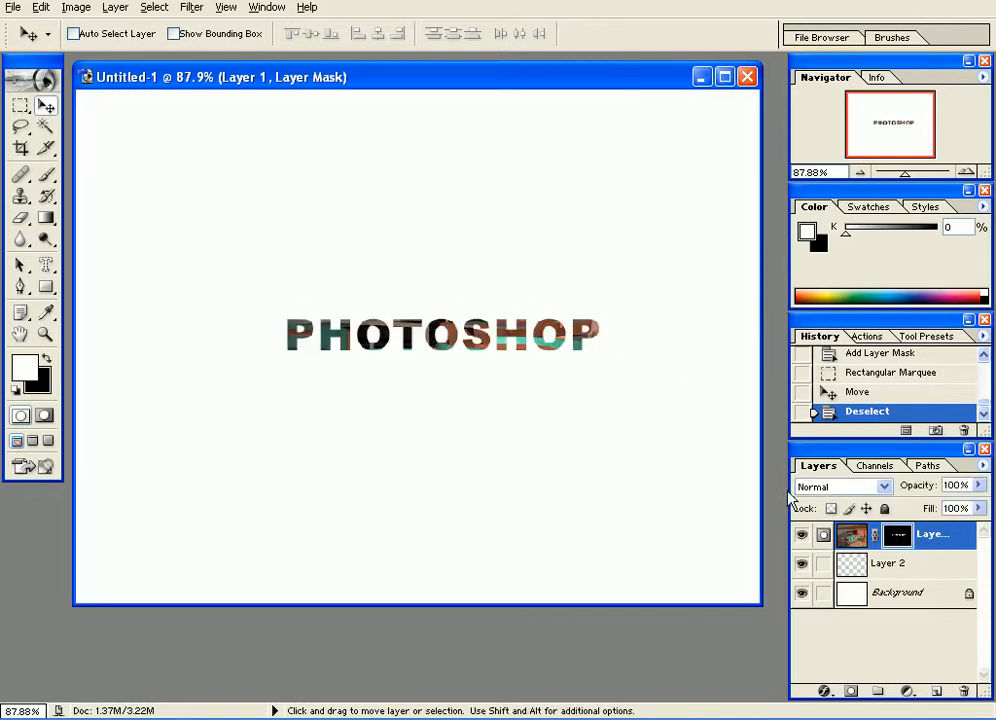
Step: Unlink Layer 1's mask and move first the image, then the mask lettering, independently of each other
{"action": "left_click", "coordinate": [876, 537]}
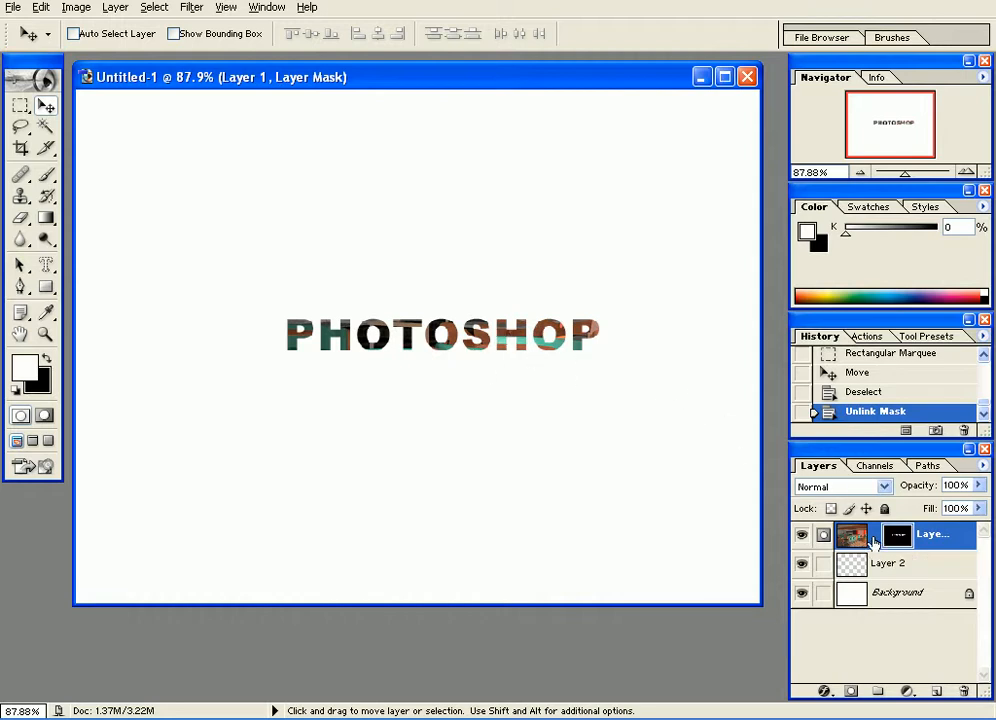
{"action": "left_click", "coordinate": [874, 536]}
{"action": "left_click", "coordinate": [874, 536]}
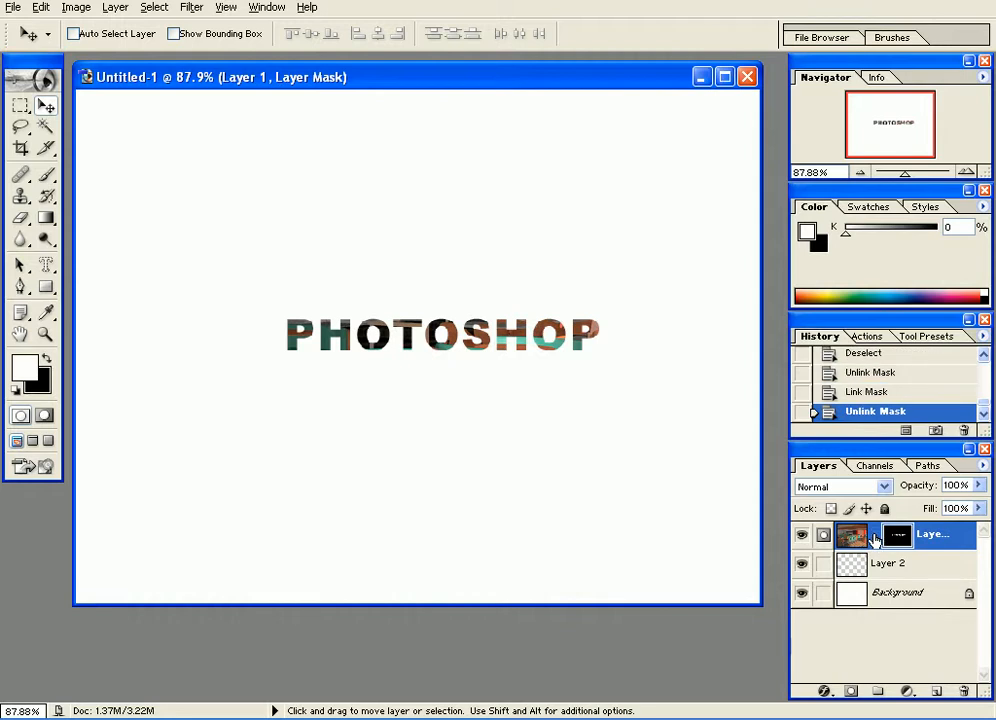
{"action": "left_click", "coordinate": [852, 536]}
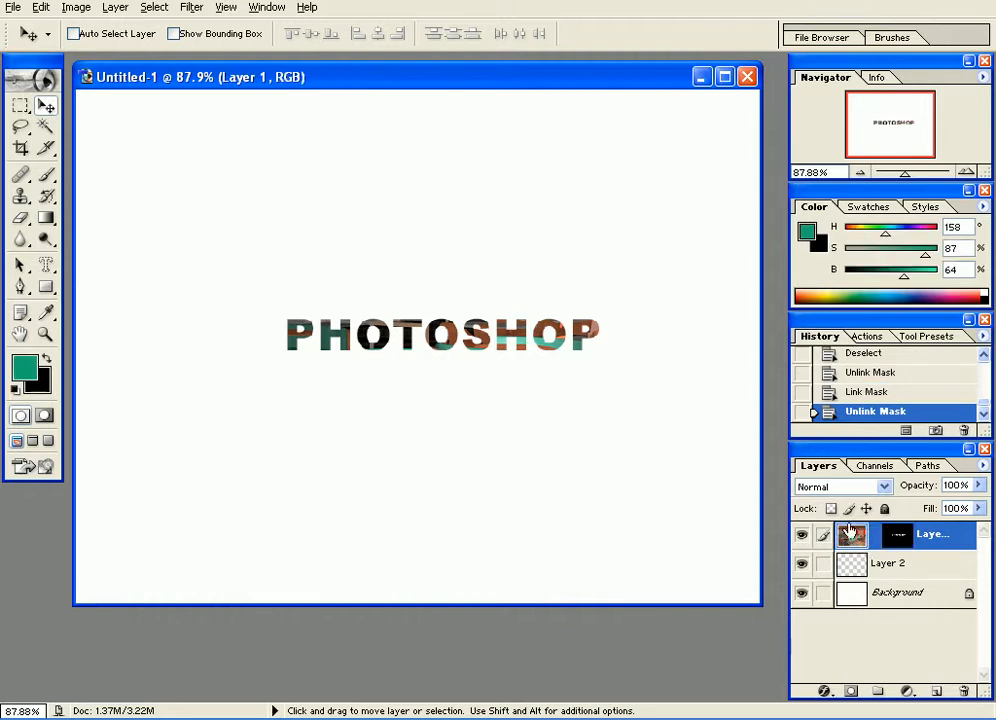
{"action": "left_click_drag", "start_coordinate": [521, 330], "coordinate": [580, 431]}
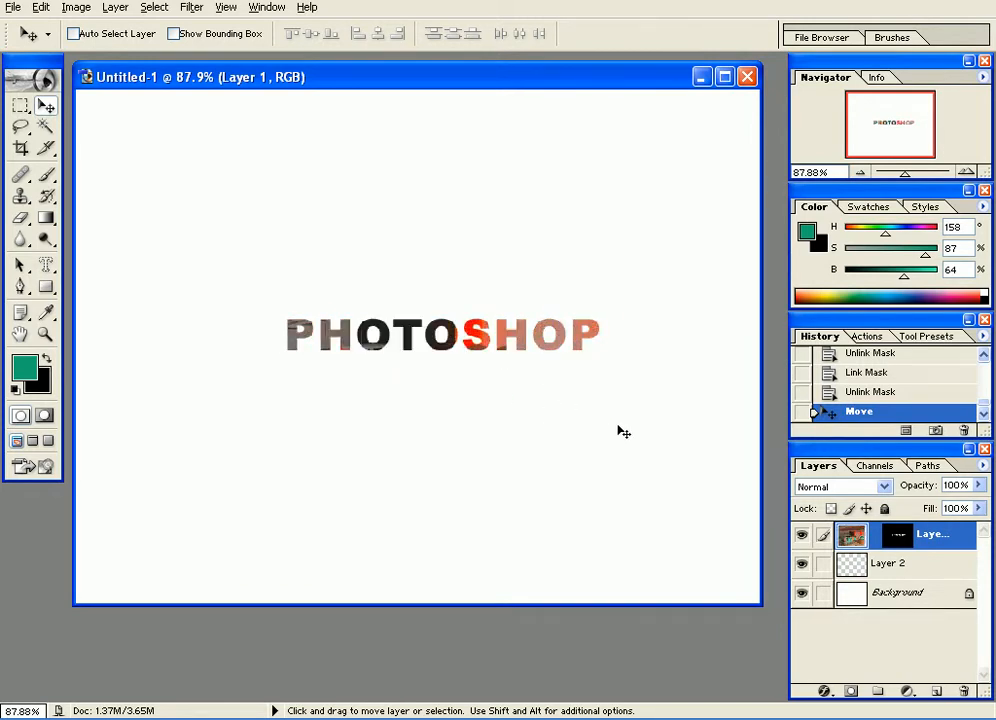
{"action": "left_click", "coordinate": [898, 537]}
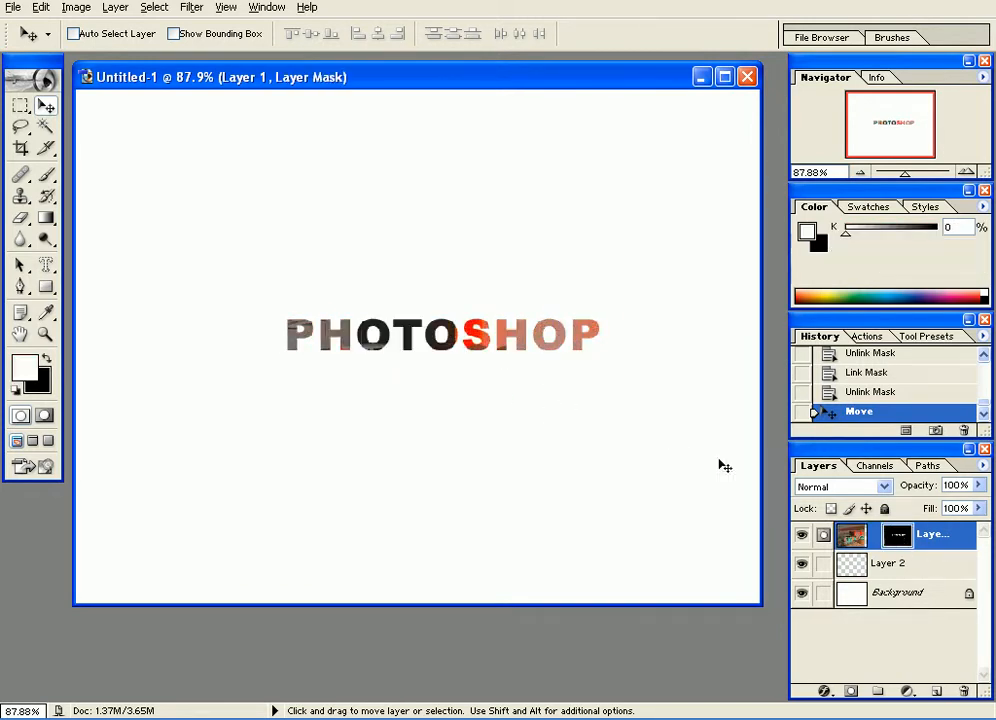
{"action": "left_click_drag", "start_coordinate": [548, 377], "coordinate": [518, 313]}
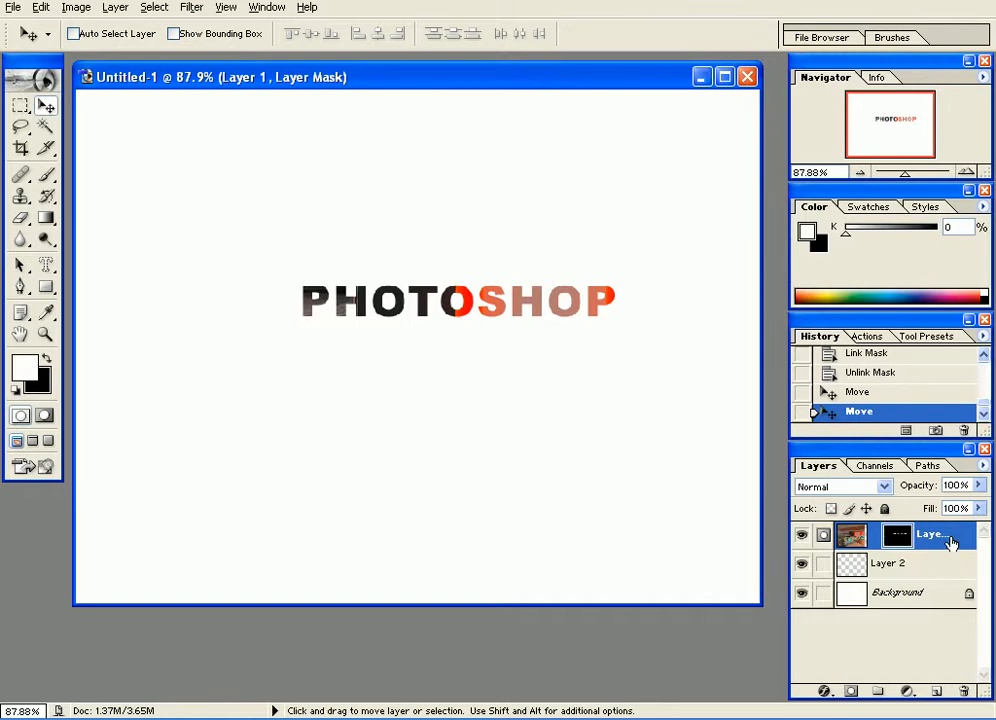
Step: Delete the masked Layer 1 and open the image sunlit.jpg
{"action": "left_click_drag", "start_coordinate": [955, 540], "coordinate": [964, 690]}
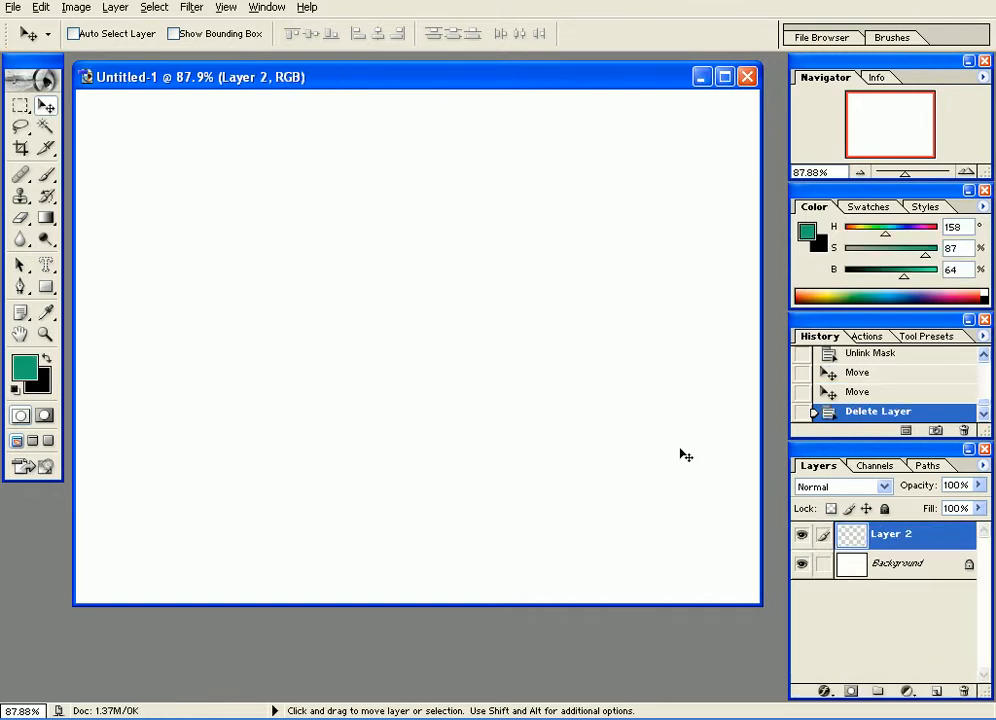
{"action": "key", "text": "ctrl+o"}
{"action": "left_click", "coordinate": [360, 193]}
{"action": "left_click", "coordinate": [355, 211]}
{"action": "left_click", "coordinate": [720, 396]}
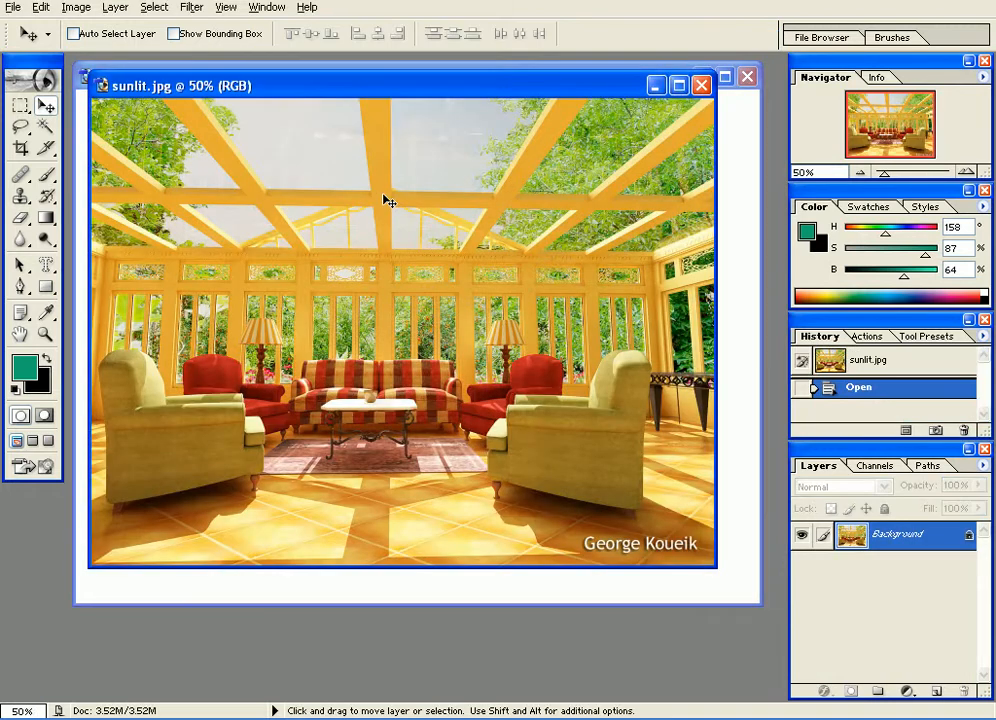
Step: Copy the sunlit.jpg image into Untitled-1 as a new layer and position it to cover the canvas
{"action": "left_click_drag", "start_coordinate": [672, 312], "coordinate": [478, 137]}
{"action": "left_click_drag", "start_coordinate": [491, 359], "coordinate": [444, 228]}
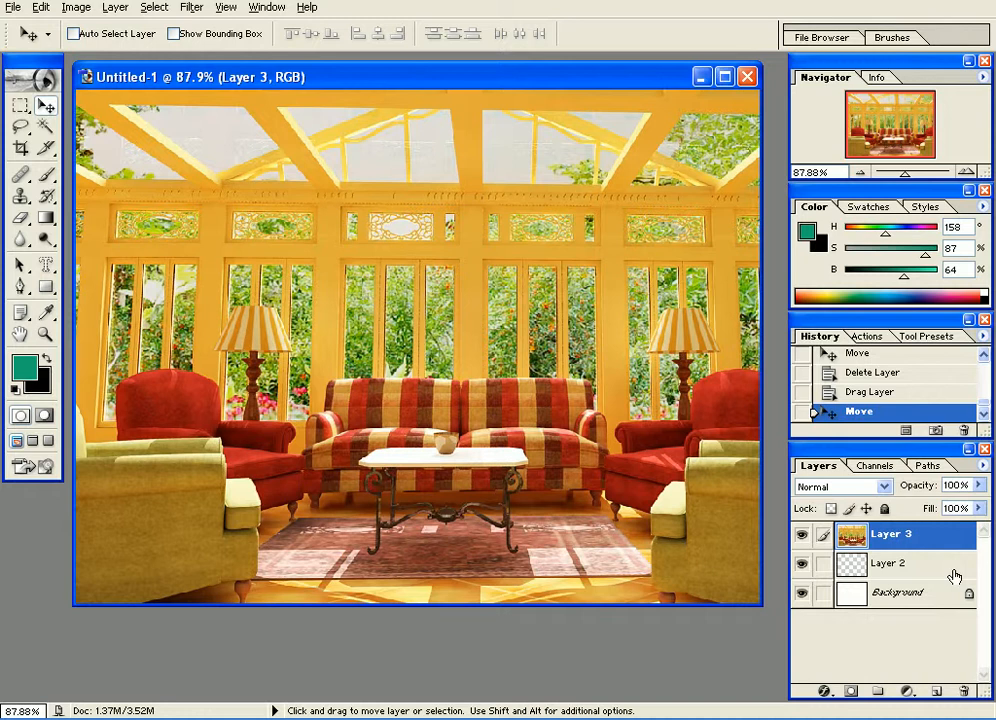
{"action": "left_click_drag", "start_coordinate": [547, 446], "coordinate": [547, 426]}
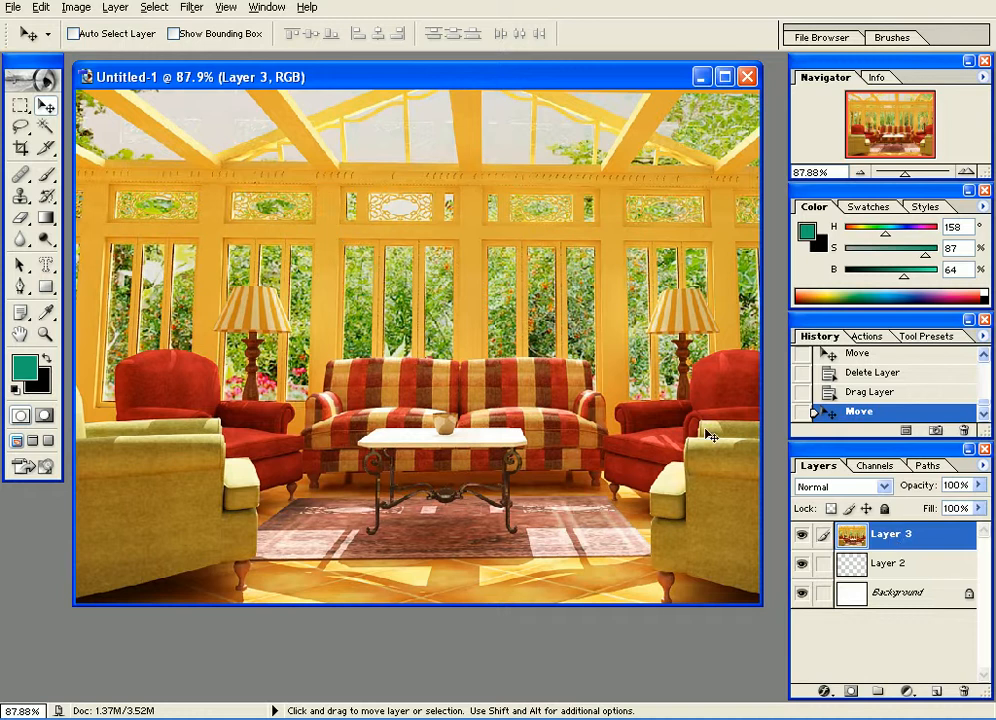
Step: Mask Layer 3 with a circular selection drawn over the middle windows and the sofa's back
{"action": "left_click_drag", "start_coordinate": [20, 105], "coordinate": [100, 121]}
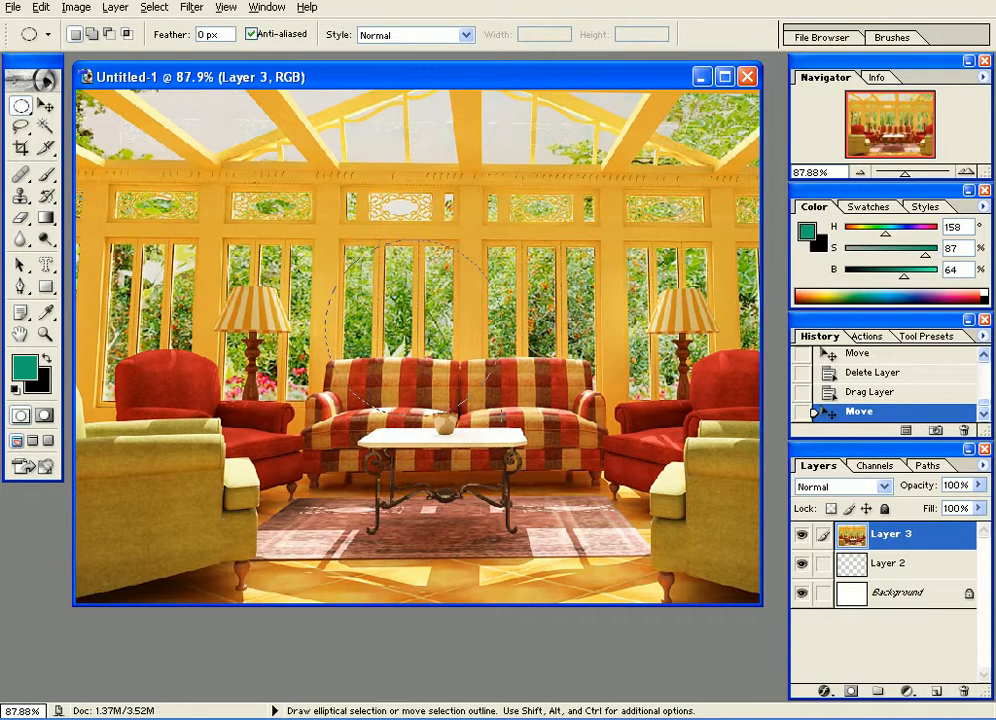
{"action": "left_click_drag", "start_coordinate": [326, 238], "coordinate": [495, 412]}
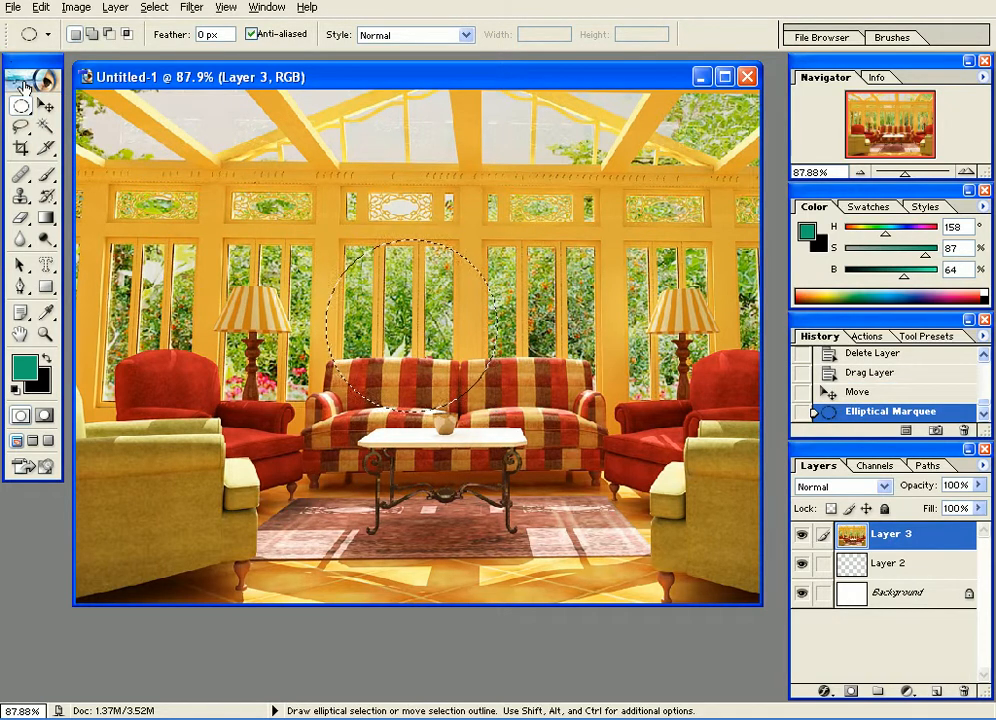
{"action": "left_click", "coordinate": [851, 693]}
{"action": "left_click", "coordinate": [45, 106]}
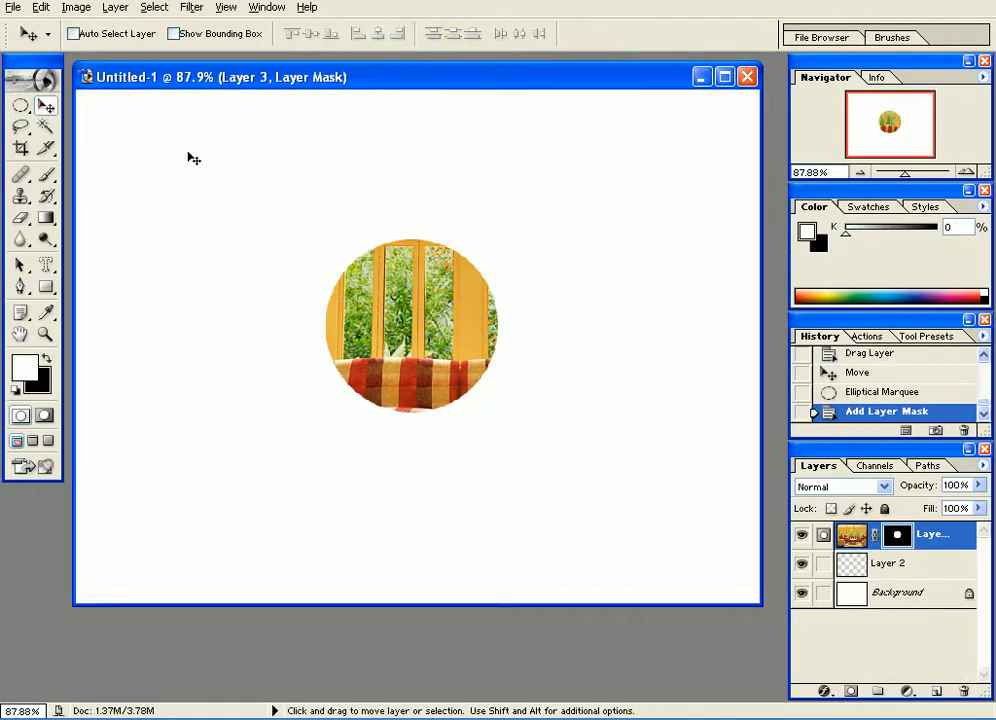
Step: Invert the Background layer to black
{"action": "left_click", "coordinate": [899, 604]}
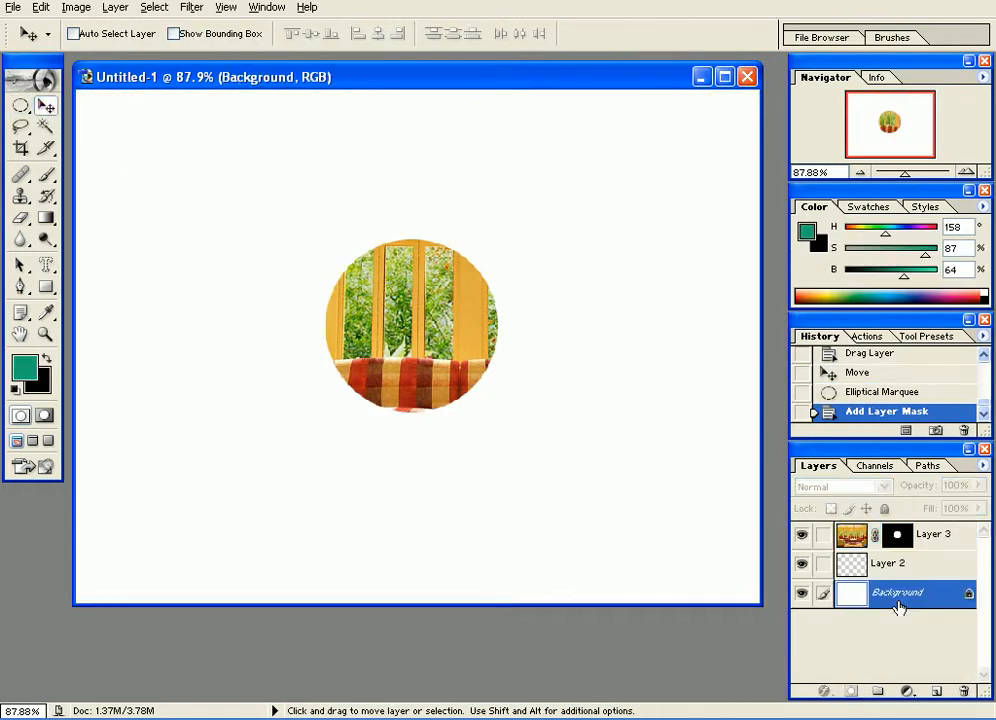
{"action": "key", "text": "ctrl+i"}
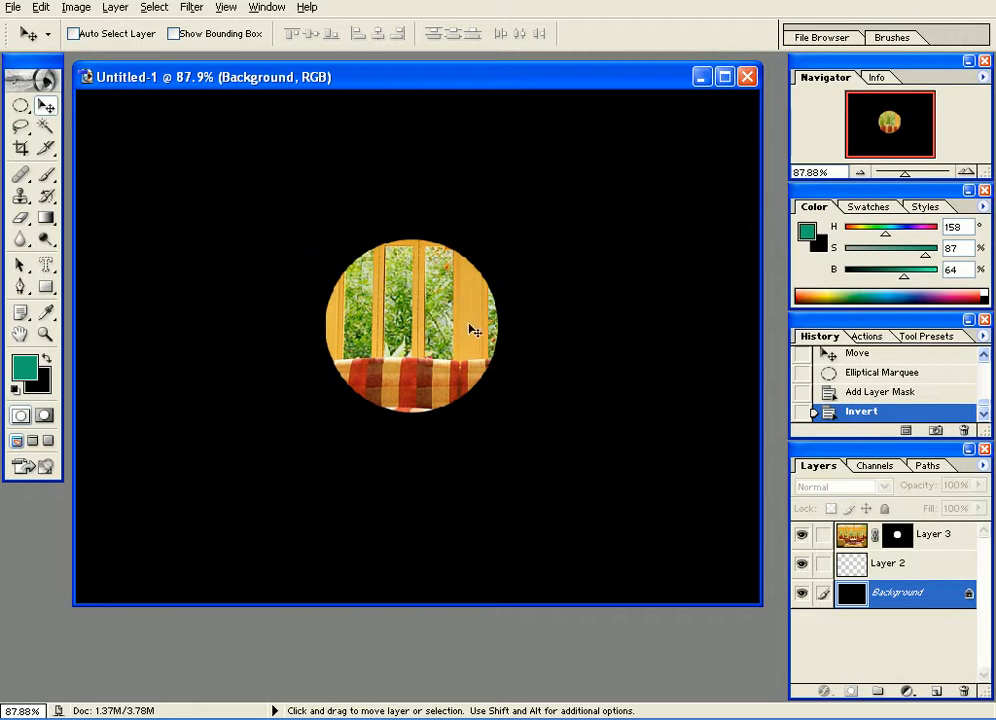
Step: Display only Layer 3's mask and move its white circle toward the canvas's left side using a rectangular selection around it
{"action": "left_click", "coordinate": [897, 535], "text": "alt"}
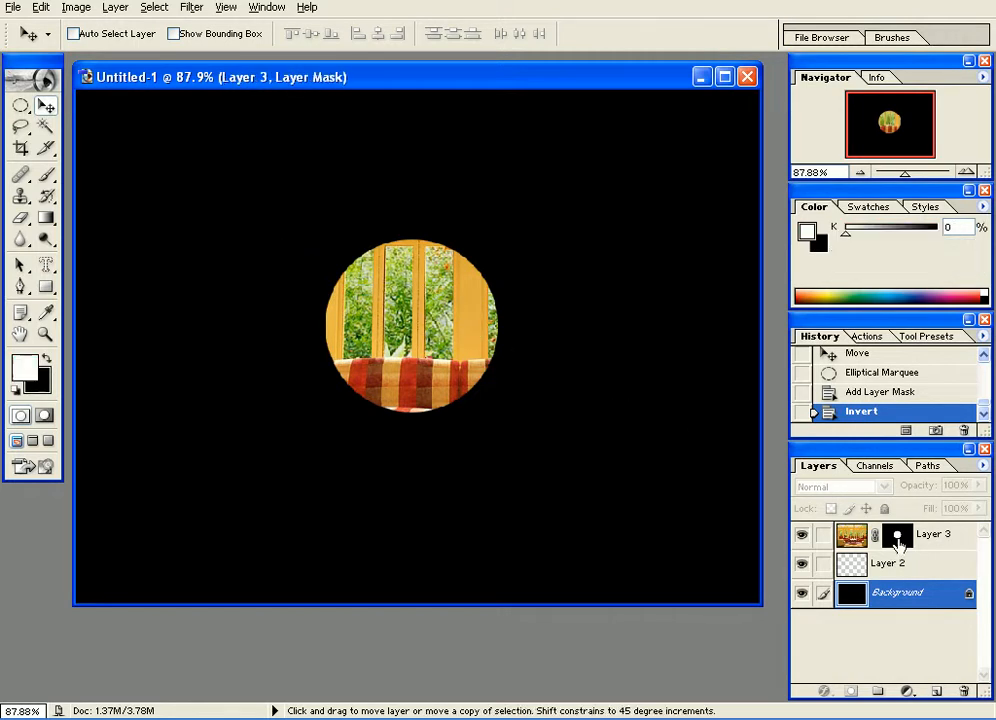
{"action": "left_click_drag", "start_coordinate": [20, 105], "coordinate": [110, 102]}
{"action": "left_click_drag", "start_coordinate": [271, 196], "coordinate": [538, 444]}
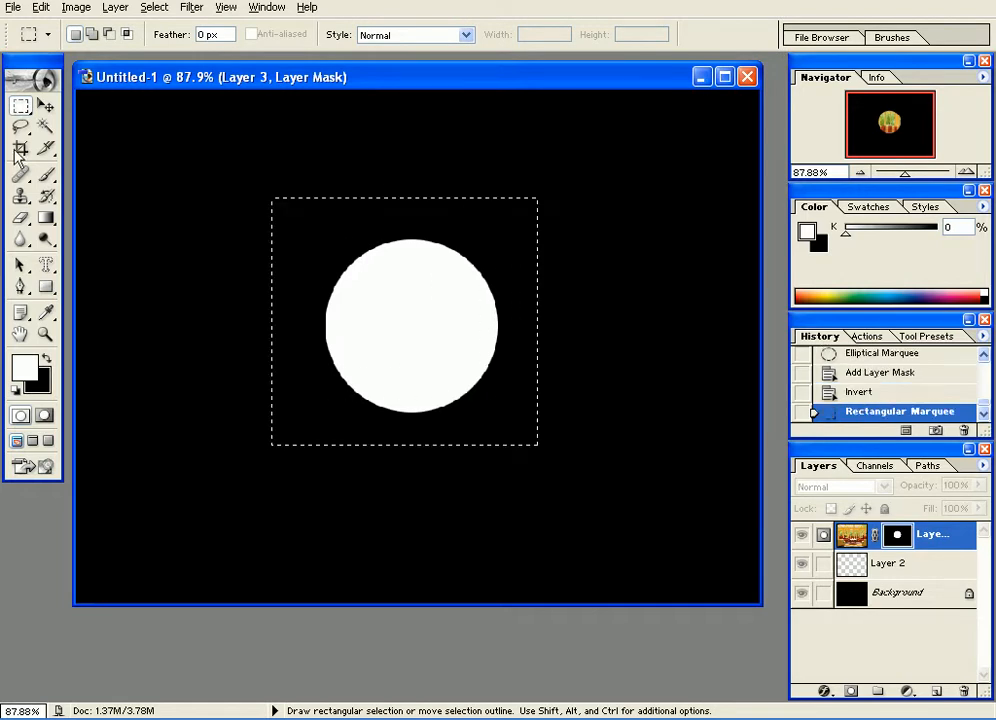
{"action": "left_click", "coordinate": [46, 105]}
{"action": "left_click_drag", "start_coordinate": [449, 355], "coordinate": [563, 360]}
{"action": "key", "text": "ctrl+z"}
Step: Select the white mask circle with the Magic Wand and duplicate it to the right so the circles just overlap, leaving nothing selected
{"action": "left_click", "coordinate": [45, 127]}
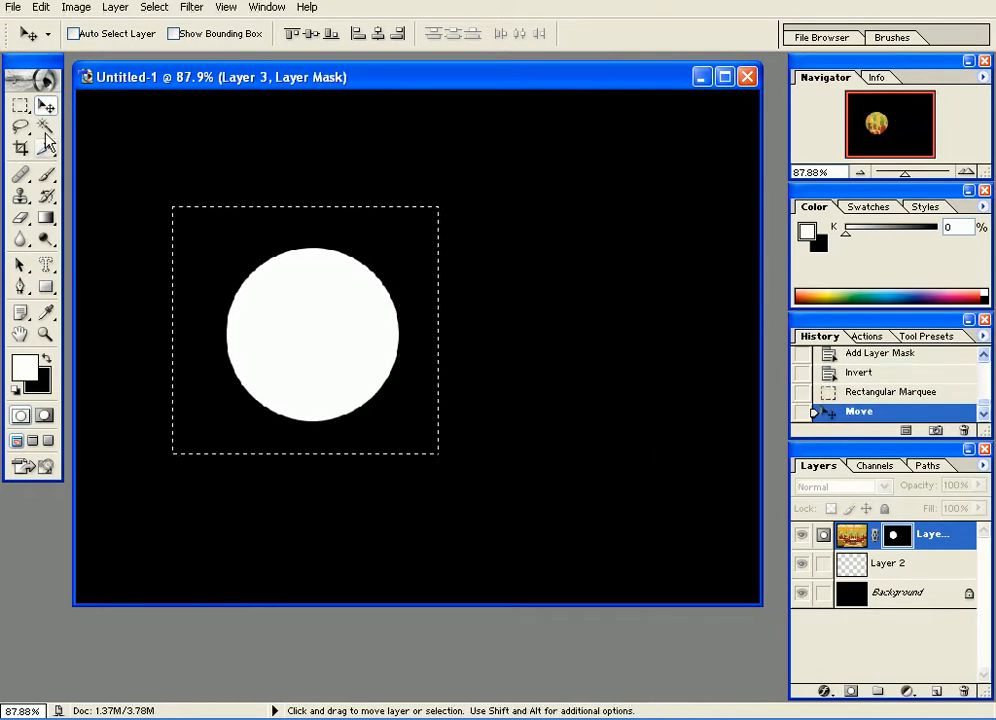
{"action": "key", "text": "ctrl+d"}
{"action": "left_click", "coordinate": [296, 318]}
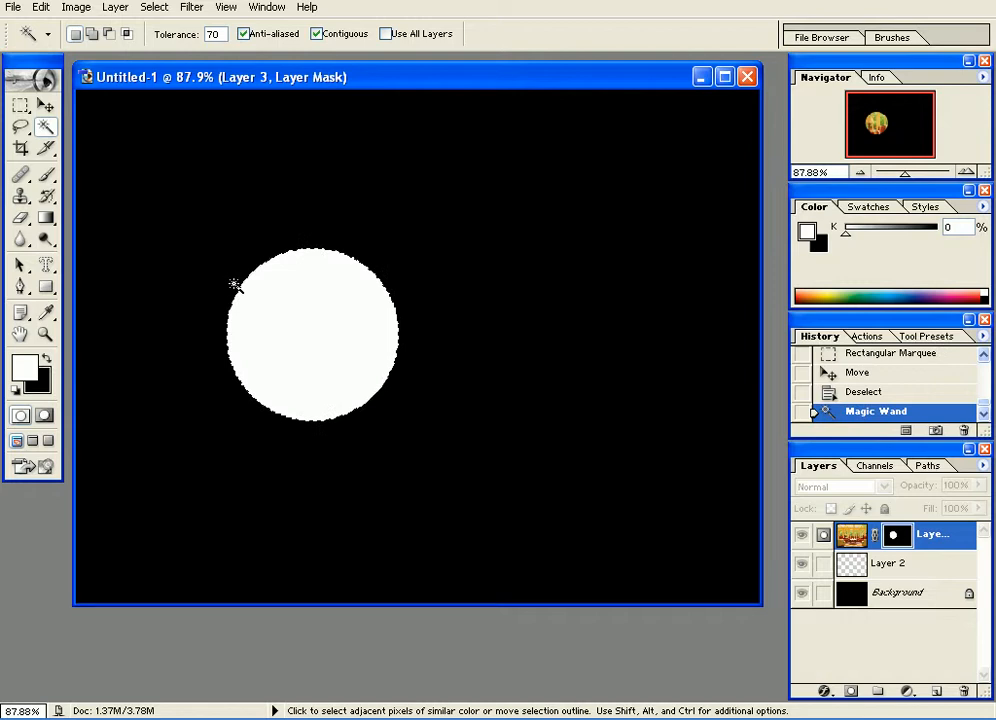
{"action": "left_click", "coordinate": [45, 105]}
{"action": "left_click_drag", "start_coordinate": [320, 343], "coordinate": [487, 351]}
{"action": "key", "text": "ctrl+d"}
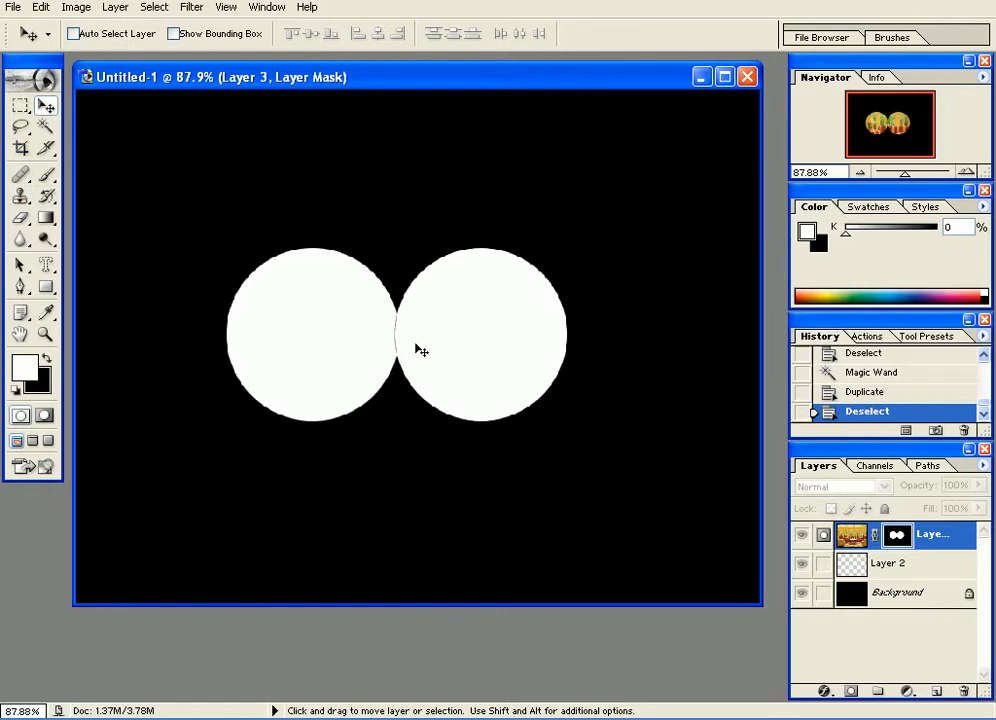
Step: Paint out the thin grey seam between the two mask circles with a white 13-pixel brush
{"action": "key", "text": "ctrl+plus"}
{"action": "key", "text": "ctrl+plus"}
{"action": "key", "text": "ctrl+plus"}
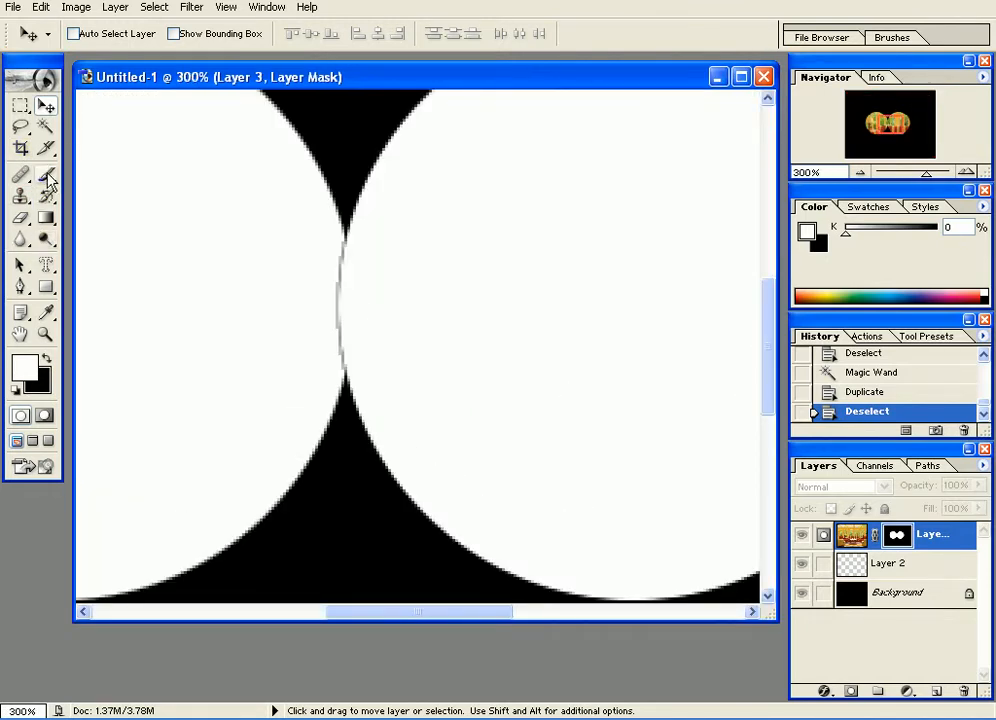
{"action": "key", "text": "b"}
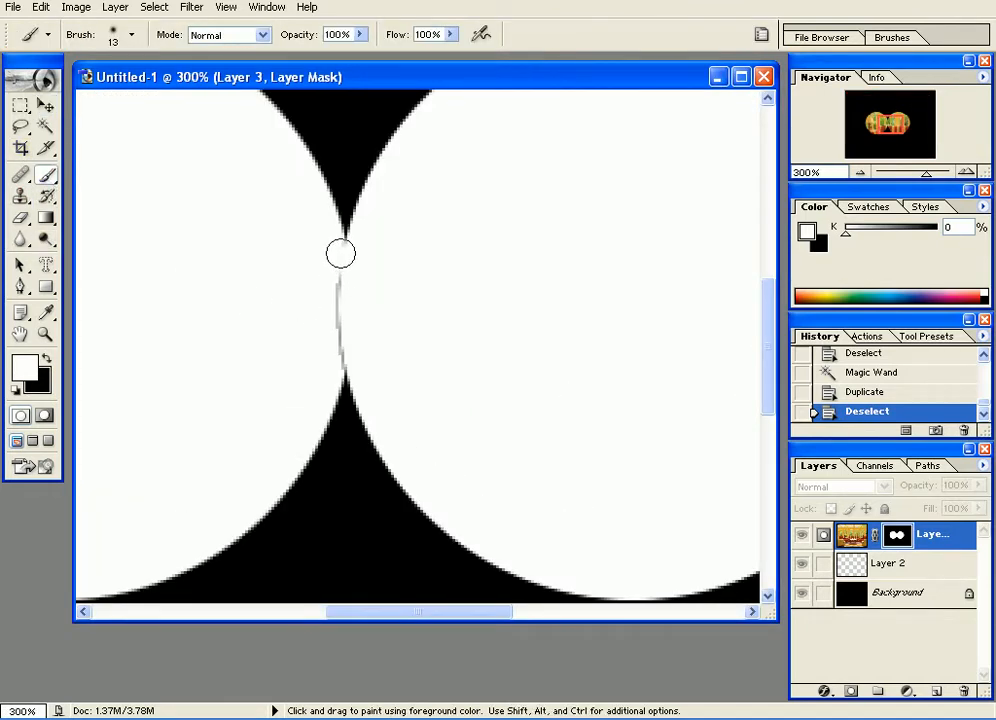
{"action": "mouse_move", "coordinate": [345, 258]}
{"action": "left_mouse_down"}
{"action": "mouse_move", "coordinate": [342, 360]}
{"action": "mouse_move", "coordinate": [336, 276]}
{"action": "mouse_move", "coordinate": [338, 327]}
{"action": "left_mouse_up"}
{"action": "key", "text": "ctrl+minus"}
{"action": "key", "text": "ctrl+minus"}
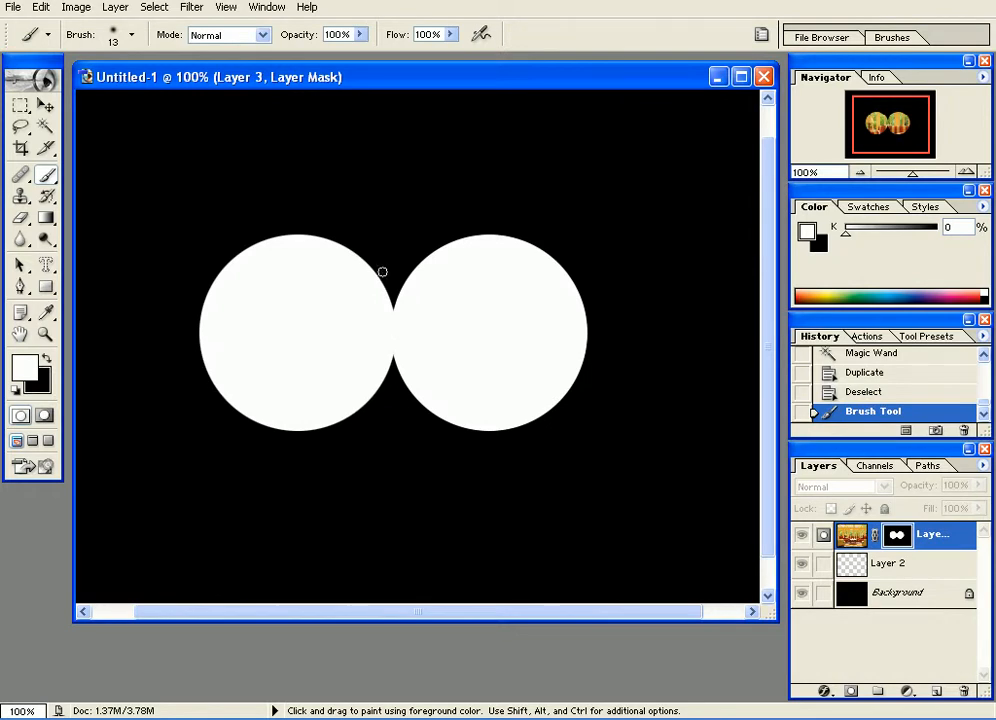
Step: Soften the mask's edges with an 8.4-pixel Gaussian Blur and return to viewing the masked image
{"action": "left_click", "coordinate": [193, 8]}
{"action": "mouse_move", "coordinate": [216, 127]}
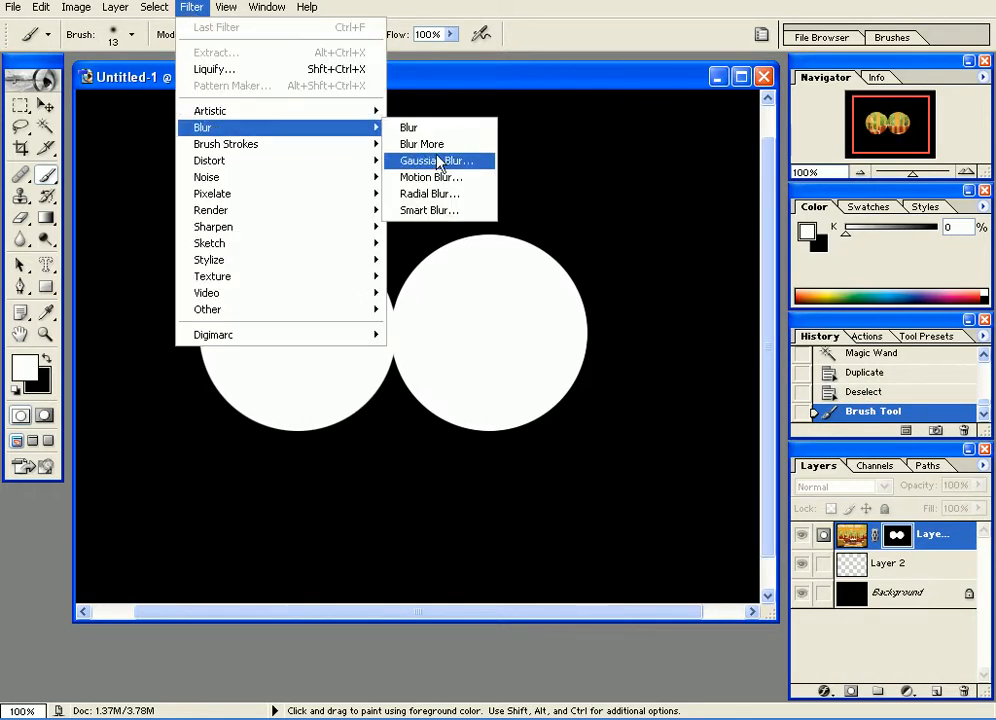
{"action": "left_click", "coordinate": [437, 162]}
{"action": "left_click_drag", "start_coordinate": [660, 295], "coordinate": [704, 302]}
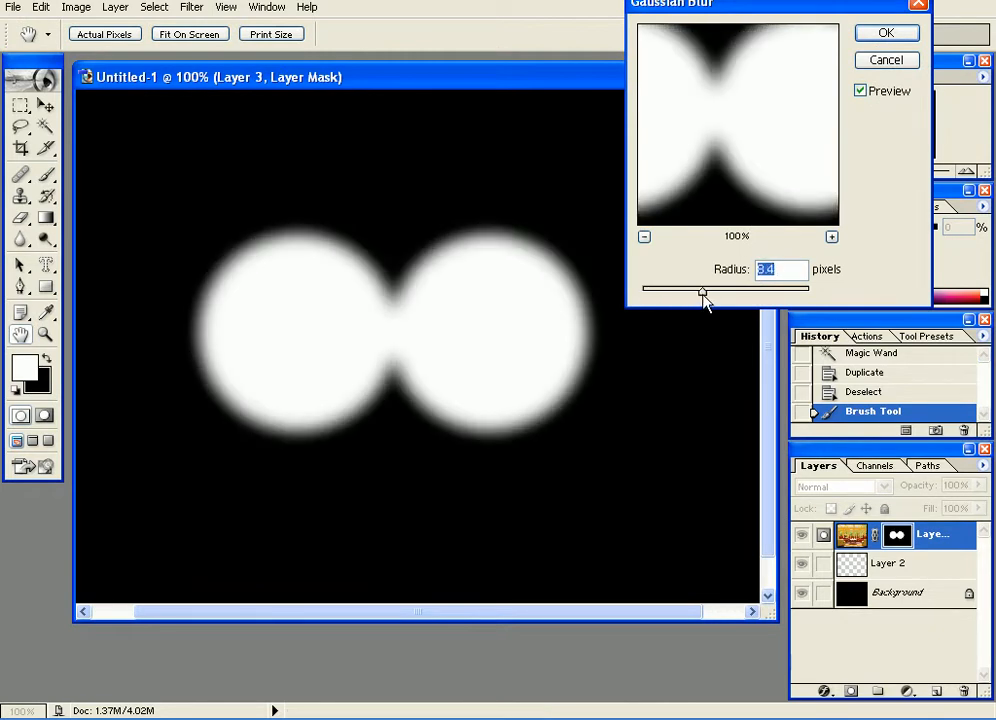
{"action": "left_click", "coordinate": [868, 34]}
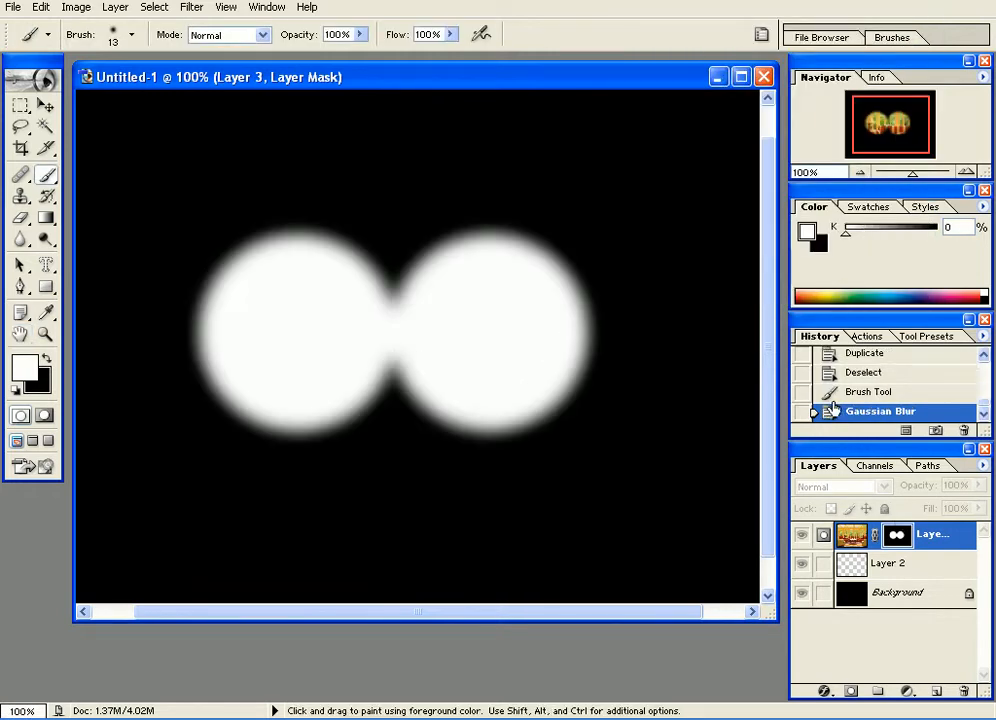
{"action": "left_click", "coordinate": [896, 538], "text": "alt"}
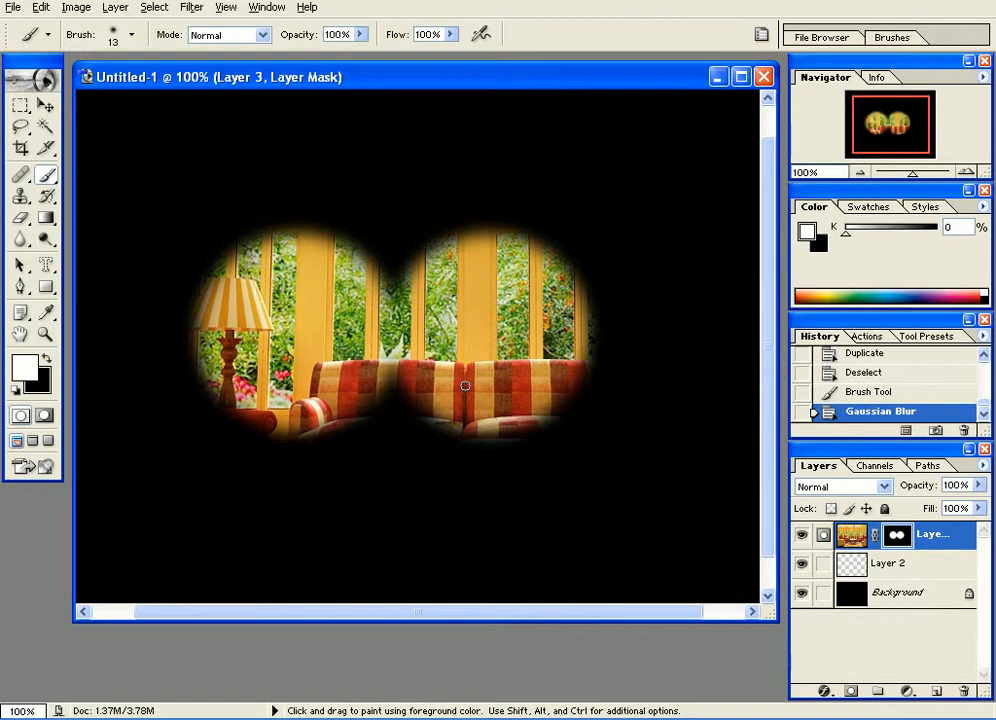
{"action": "key", "text": "ctrl+minus"}
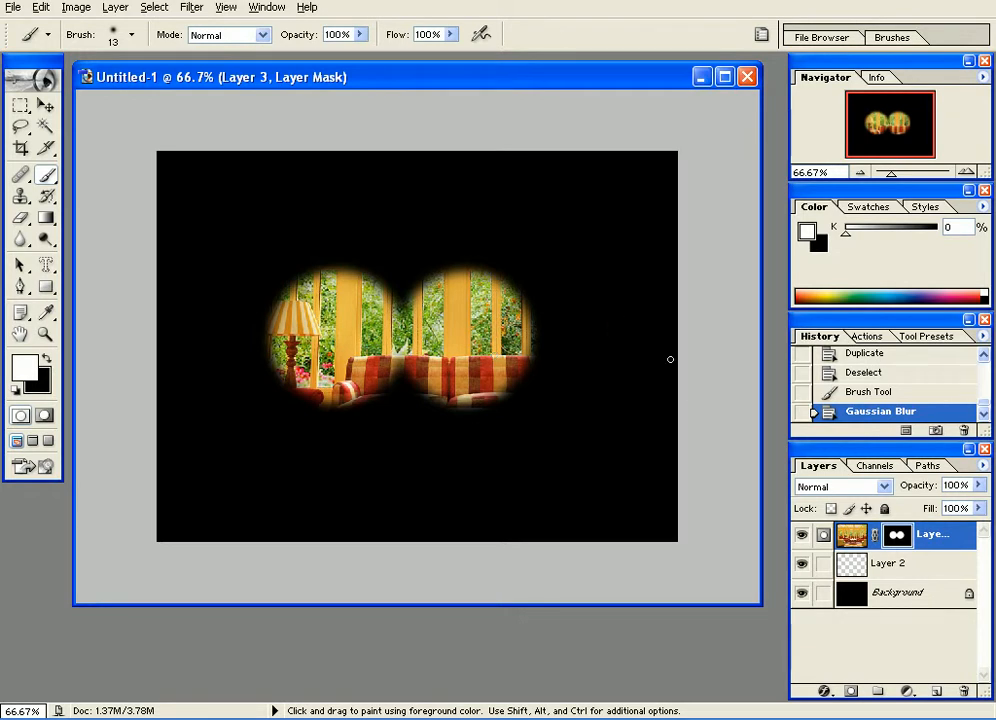
Step: Unlink Layer 3's mask from its image and move each separately so the two circles frame the sofa
{"action": "left_click", "coordinate": [876, 537]}
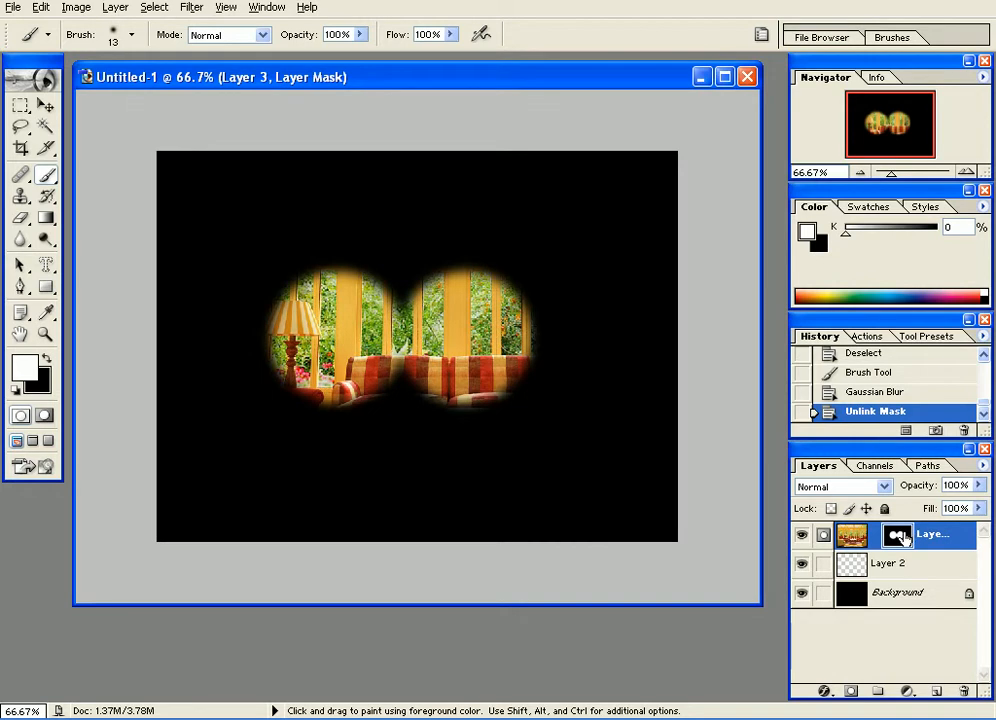
{"action": "left_click", "coordinate": [46, 105]}
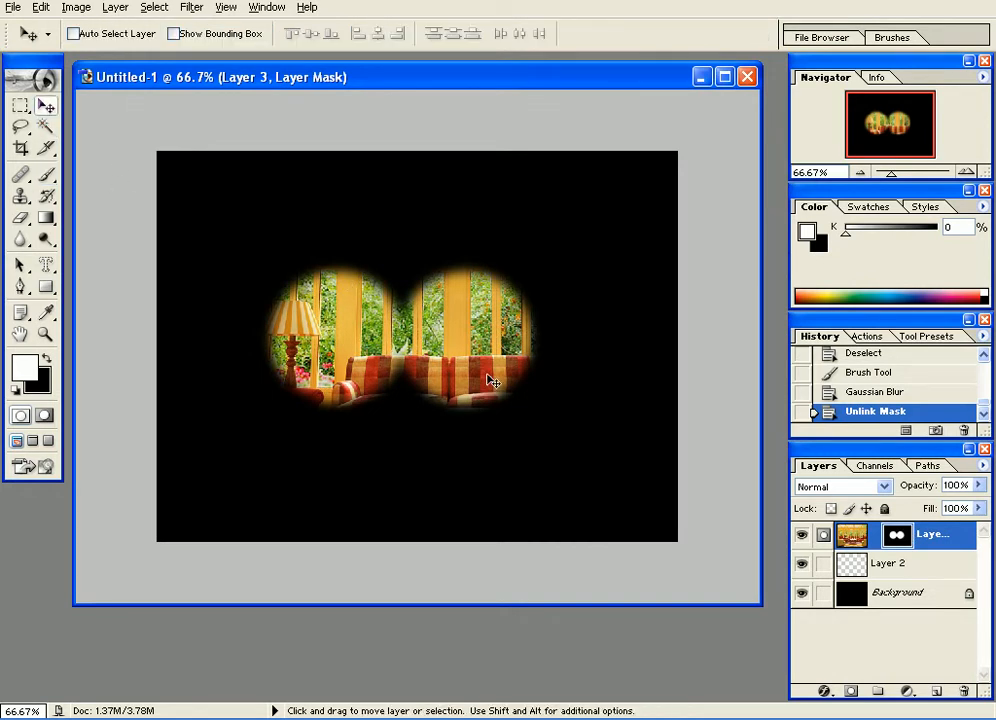
{"action": "mouse_move", "coordinate": [490, 376]}
{"action": "left_mouse_down"}
{"action": "mouse_move", "coordinate": [505, 330]}
{"action": "mouse_move", "coordinate": [547, 272]}
{"action": "mouse_move", "coordinate": [612, 280]}
{"action": "mouse_move", "coordinate": [362, 278]}
{"action": "mouse_move", "coordinate": [367, 413]}
{"action": "mouse_move", "coordinate": [557, 470]}
{"action": "mouse_move", "coordinate": [640, 410]}
{"action": "mouse_move", "coordinate": [598, 285]}
{"action": "mouse_move", "coordinate": [434, 285]}
{"action": "mouse_move", "coordinate": [408, 402]}
{"action": "mouse_move", "coordinate": [521, 322]}
{"action": "mouse_move", "coordinate": [466, 389]}
{"action": "mouse_move", "coordinate": [488, 400]}
{"action": "mouse_move", "coordinate": [510, 376]}
{"action": "mouse_move", "coordinate": [396, 285]}
{"action": "mouse_move", "coordinate": [429, 251]}
{"action": "mouse_move", "coordinate": [562, 293]}
{"action": "mouse_move", "coordinate": [596, 391]}
{"action": "mouse_move", "coordinate": [505, 427]}
{"action": "mouse_move", "coordinate": [480, 350]}
{"action": "mouse_move", "coordinate": [488, 295]}
{"action": "mouse_move", "coordinate": [589, 340]}
{"action": "mouse_move", "coordinate": [547, 396]}
{"action": "mouse_move", "coordinate": [505, 362]}
{"action": "mouse_move", "coordinate": [491, 372]}
{"action": "mouse_move", "coordinate": [480, 356]}
{"action": "left_mouse_up"}
{"action": "left_click", "coordinate": [851, 535]}
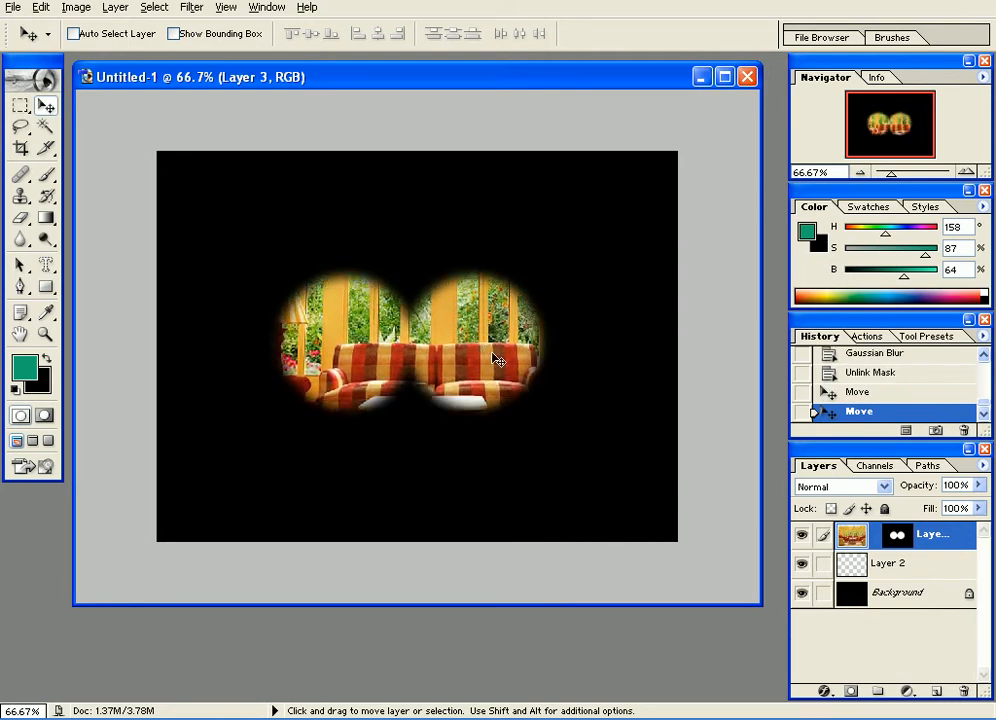
Step: Relink Layer 3's image and mask and move them together slightly down and to the right
{"action": "left_click", "coordinate": [876, 535]}
{"action": "left_click_drag", "start_coordinate": [471, 381], "coordinate": [491, 395]}
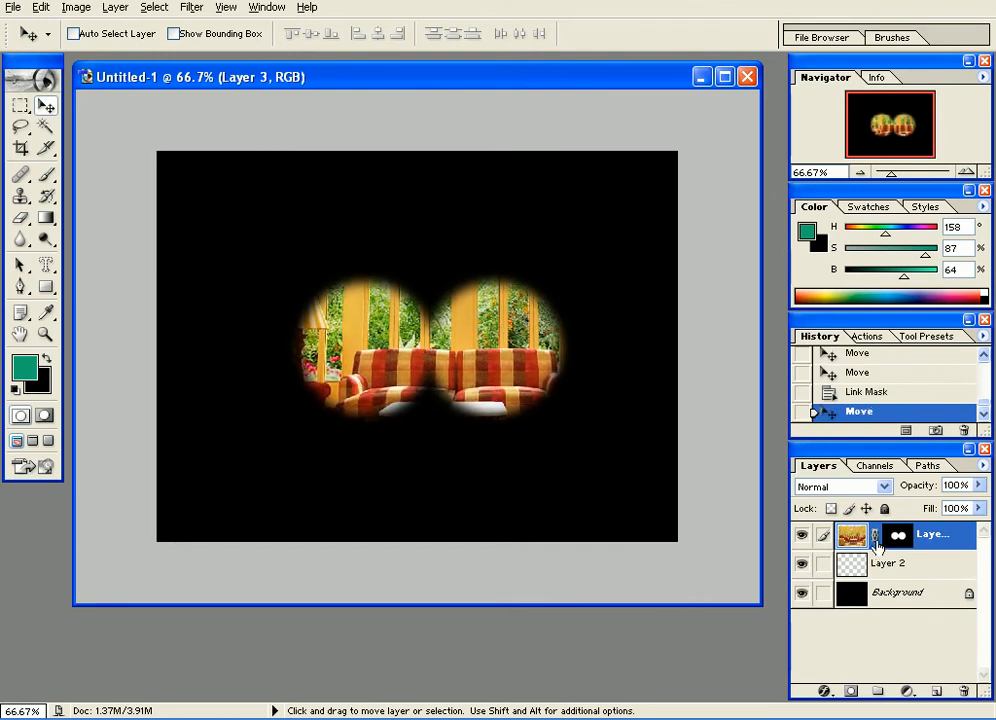
Step: Unlink Layer 3's mask again, shift only the mask slightly down and right over the sofa, and reselect the layer's image
{"action": "left_click", "coordinate": [876, 540]}
{"action": "left_click", "coordinate": [897, 535]}
{"action": "mouse_move", "coordinate": [418, 345]}
{"action": "left_mouse_down"}
{"action": "mouse_move", "coordinate": [380, 292]}
{"action": "mouse_move", "coordinate": [318, 290]}
{"action": "mouse_move", "coordinate": [453, 333]}
{"action": "mouse_move", "coordinate": [433, 334]}
{"action": "left_mouse_up"}
{"action": "left_click", "coordinate": [856, 543]}
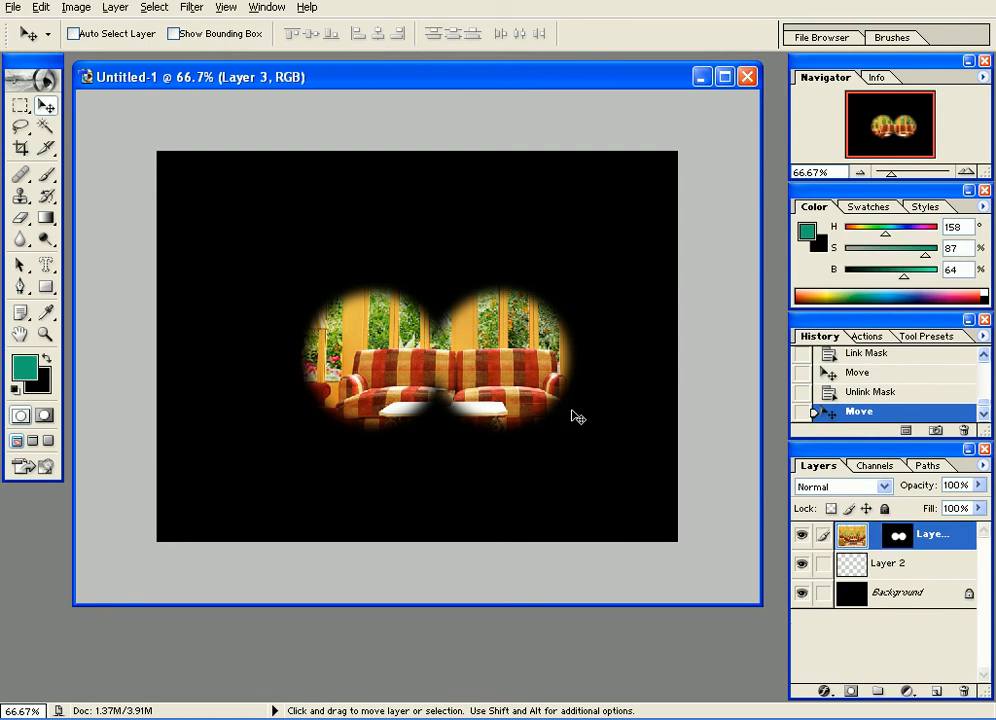